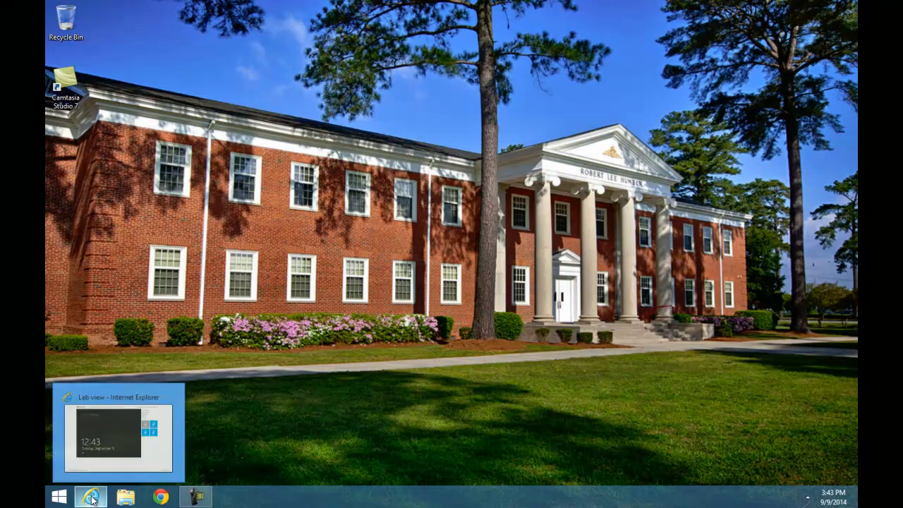
Restore the Internet Explorer window showing the MOAC70687-Lab08 online lab
left_click(91, 500)
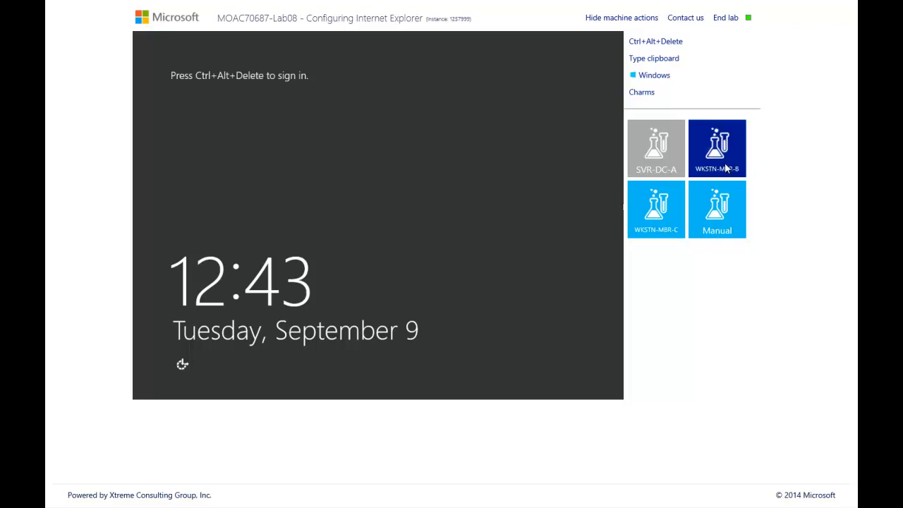
Switch to WKSTN-MBR-B and sign in as Administrator with the account password
left_click(727, 168)
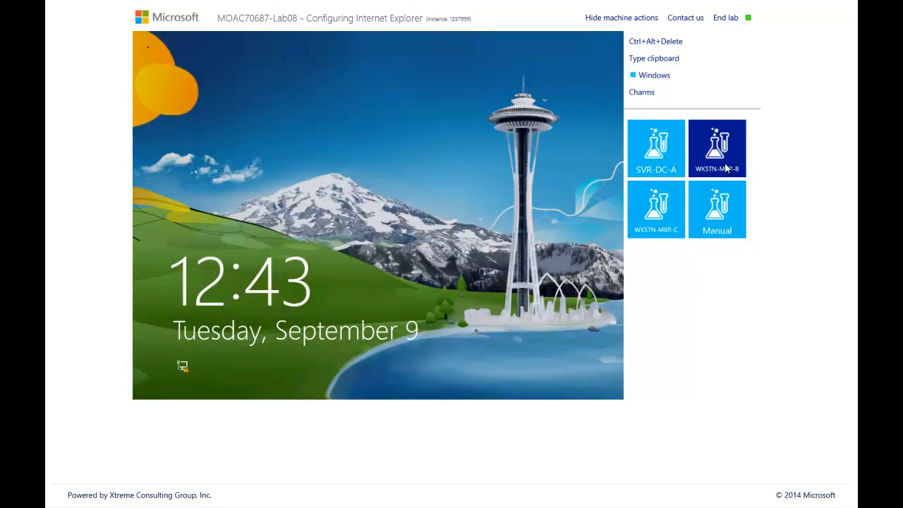
left_click(654, 43)
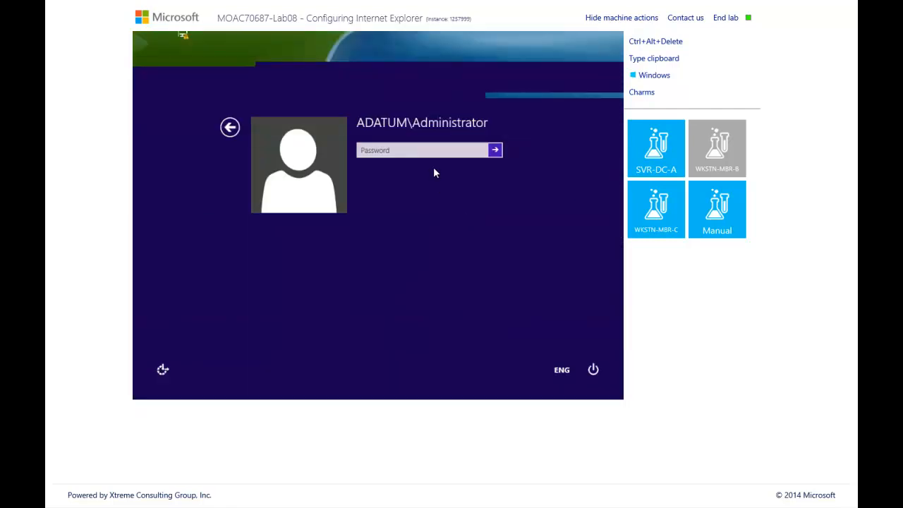
left_click(415, 154)
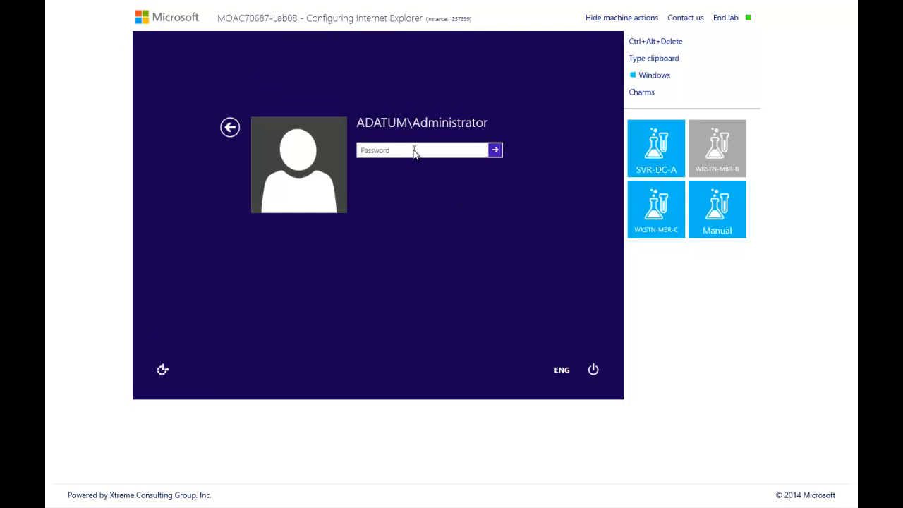
type("Pa$$w0rd")
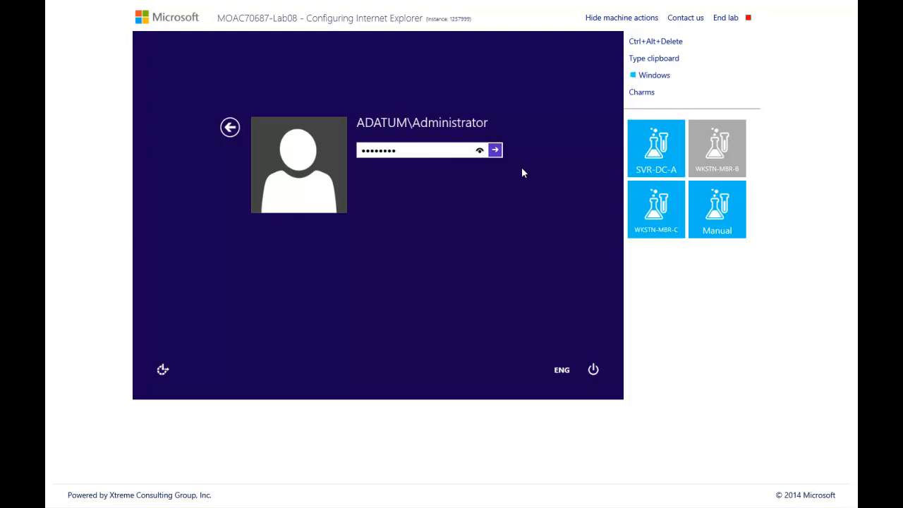
left_click(495, 153)
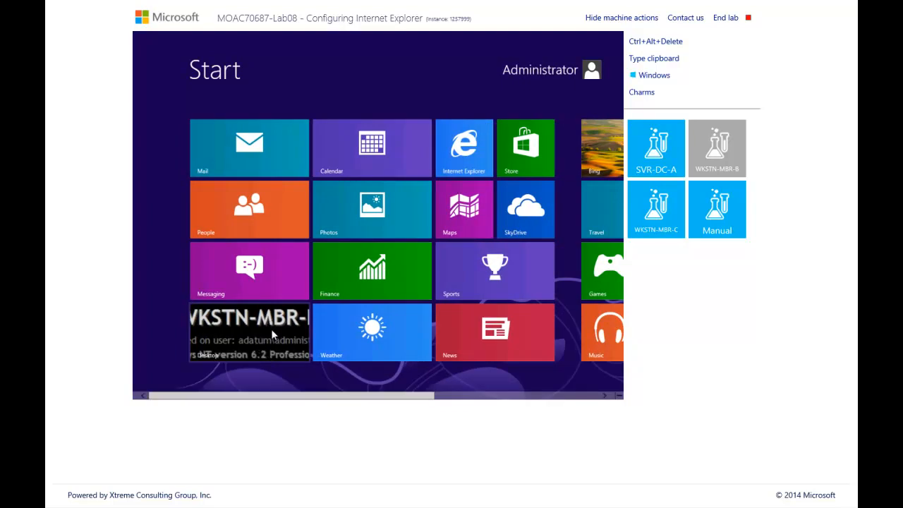
Scroll across the Start screen and launch the Administrative Tools tile
scroll(271, 329, "down", 1)
scroll(271, 329, "down", 2)
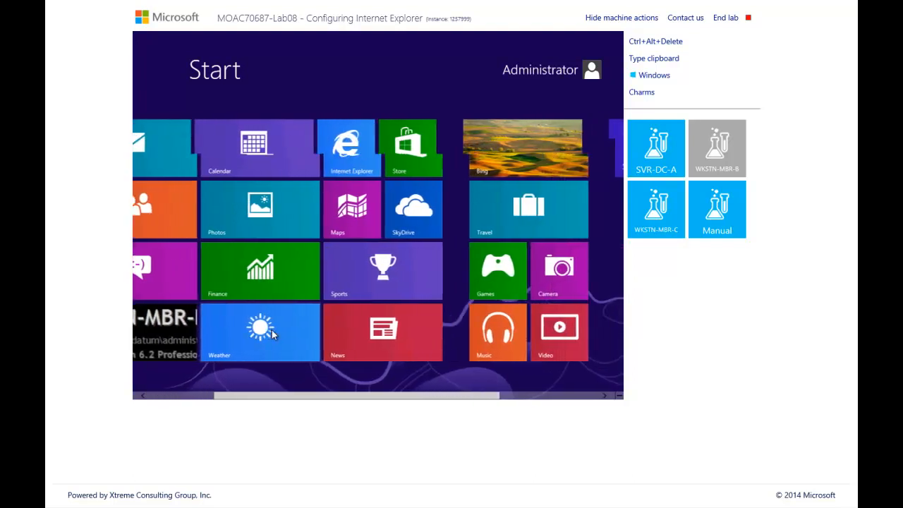
scroll(271, 333, "down", 1)
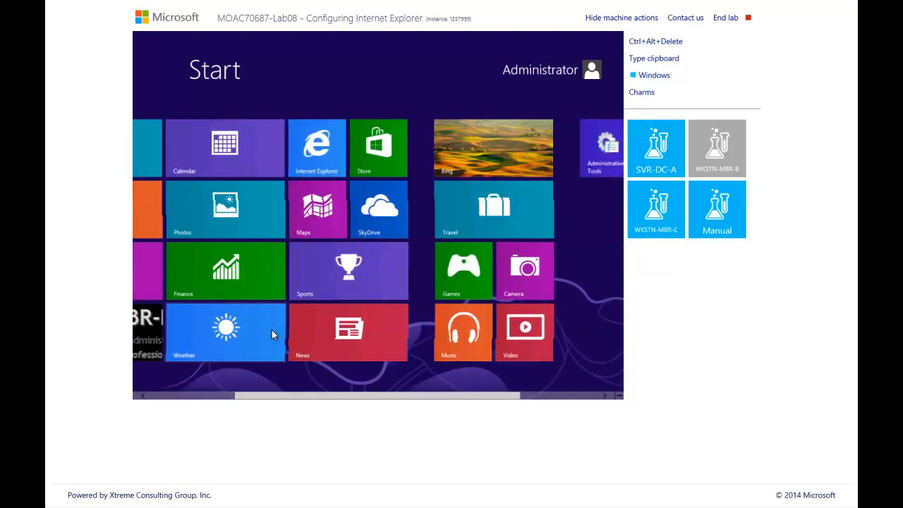
scroll(274, 335, "down", 2)
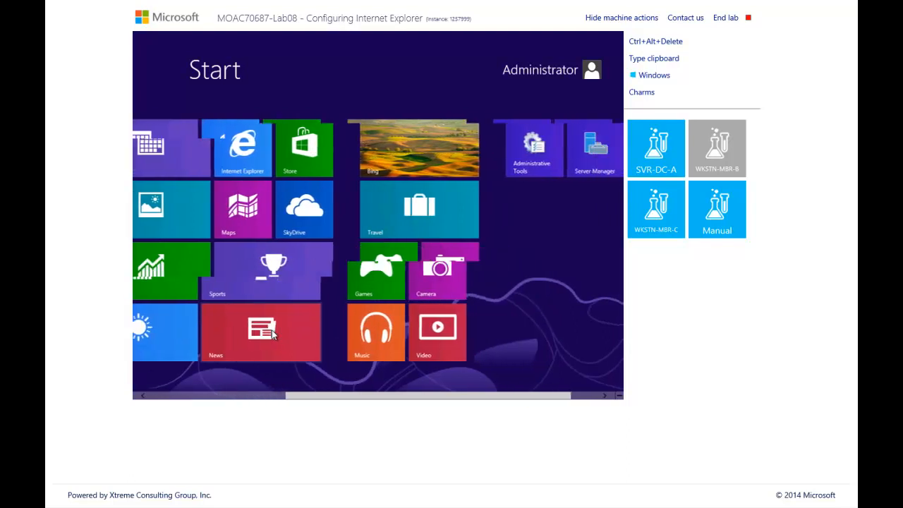
scroll(274, 335, "down", 1)
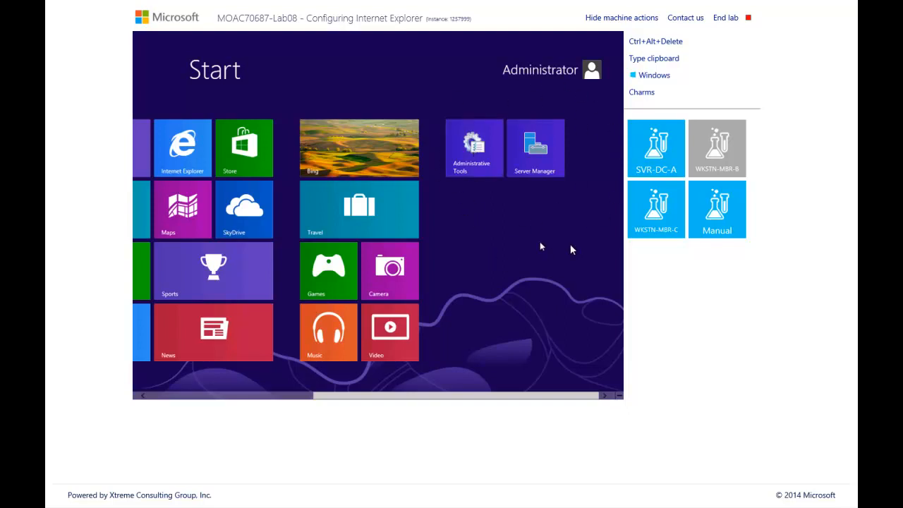
left_click(463, 143)
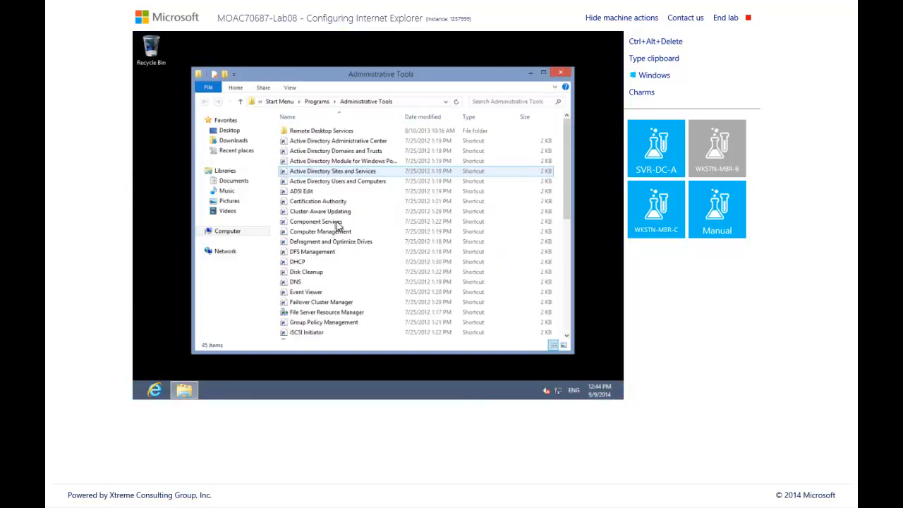
Start the Group Policy Management shortcut from the Administrative Tools folder
left_click(342, 241)
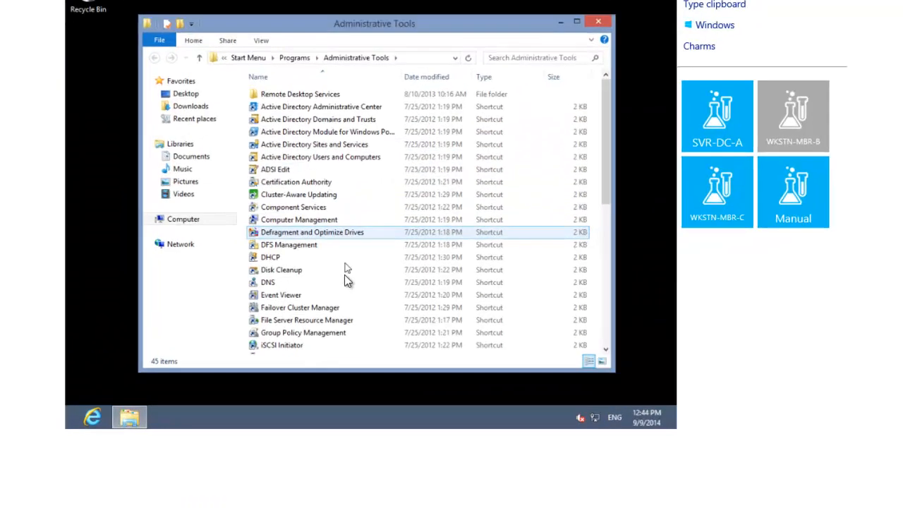
left_click(345, 270)
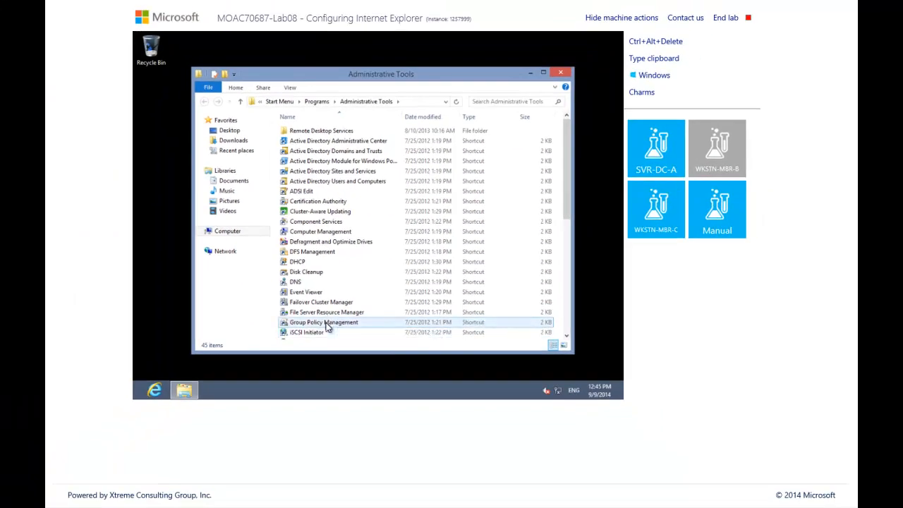
left_click(327, 325)
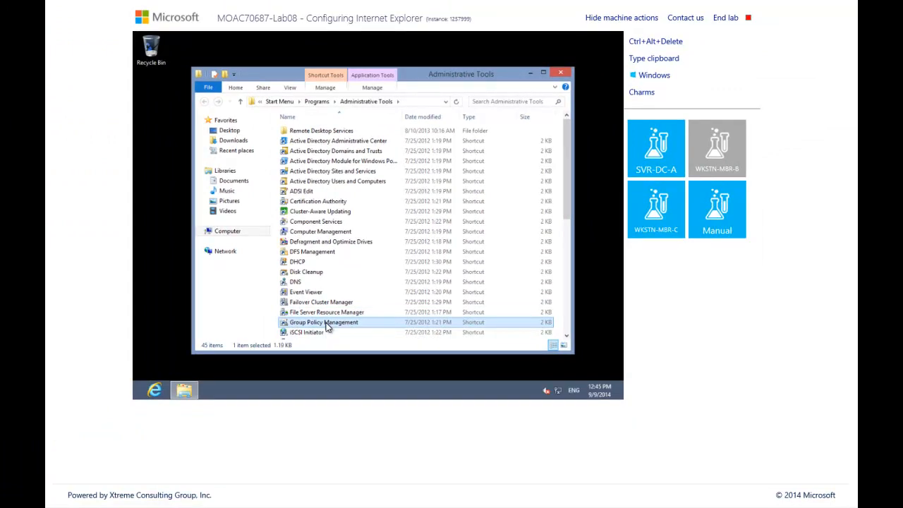
double_click(326, 325)
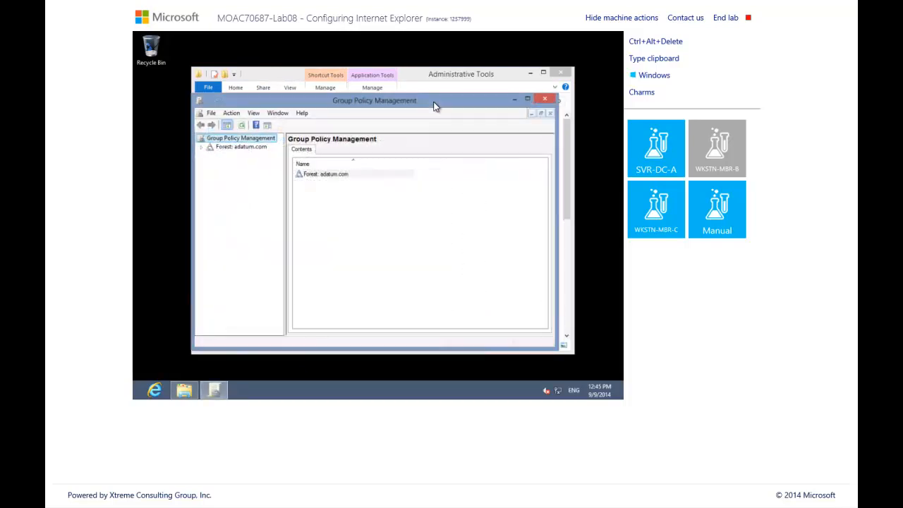
Maximize the console, expand adatum.com to Restricted, and select its Hardware and Software Restrictions link
double_click(434, 102)
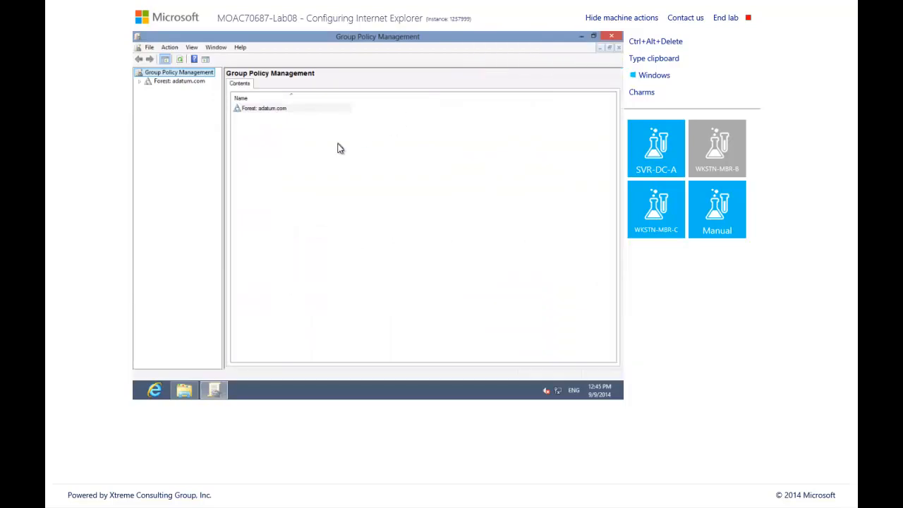
left_click(139, 84)
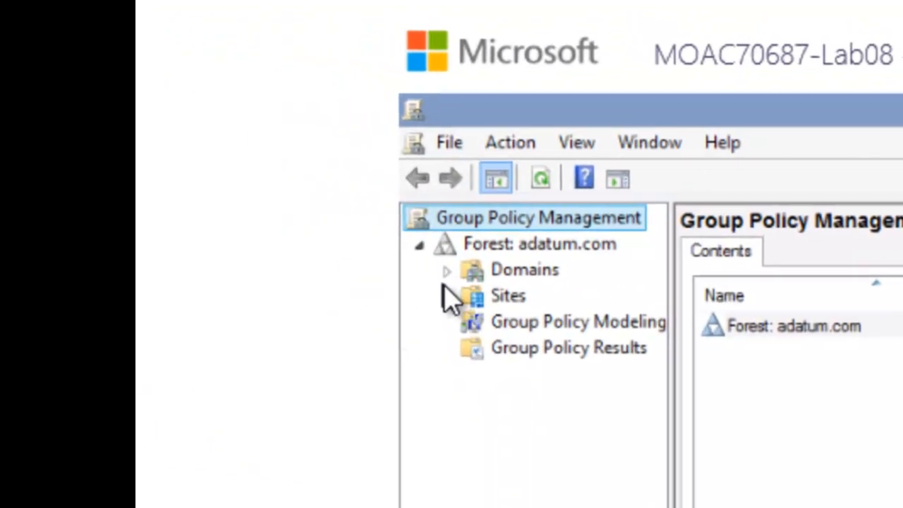
left_click(446, 271)
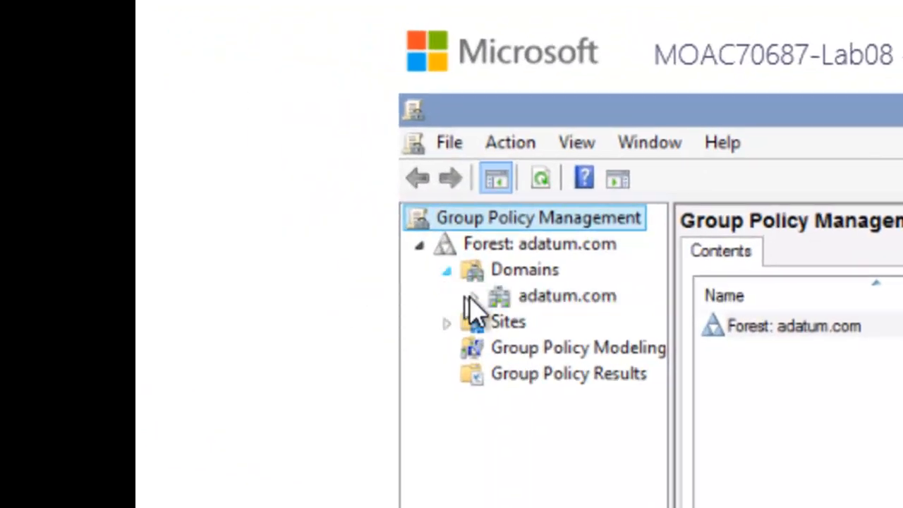
left_click(474, 295)
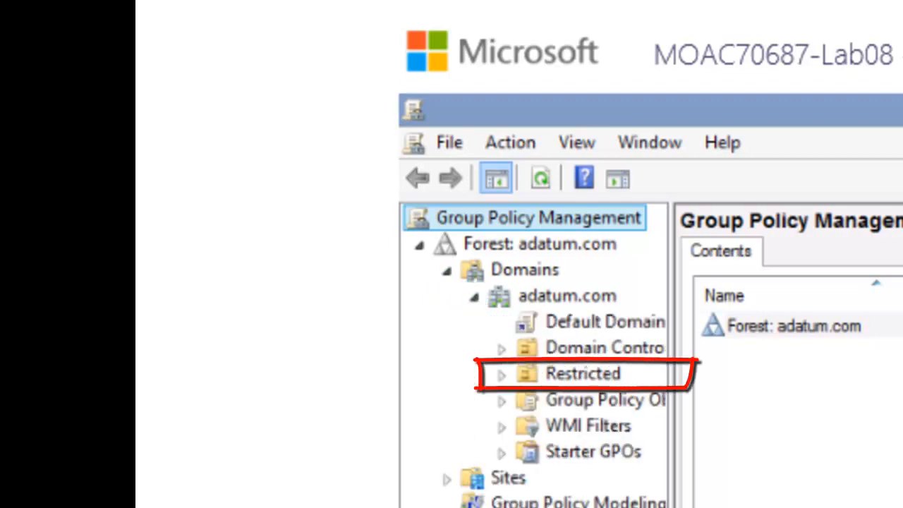
left_click_drag(671, 416, 852, 416)
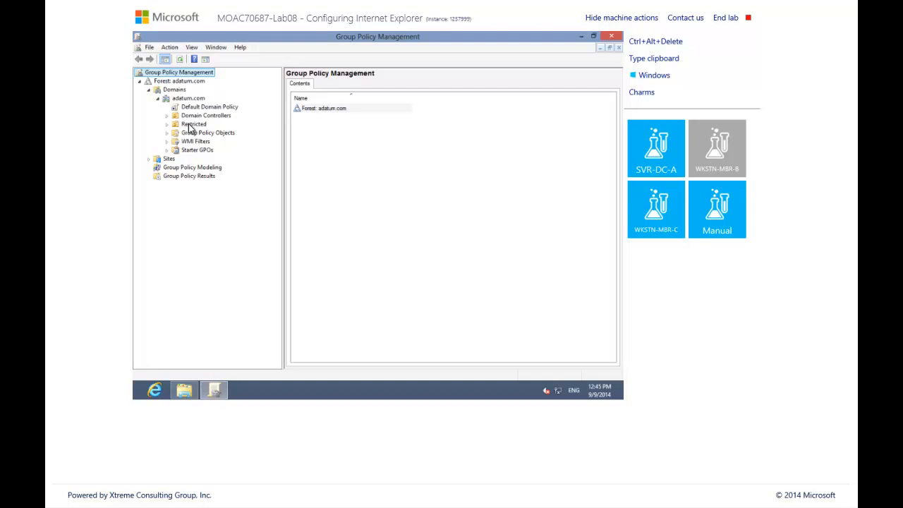
left_click(165, 128)
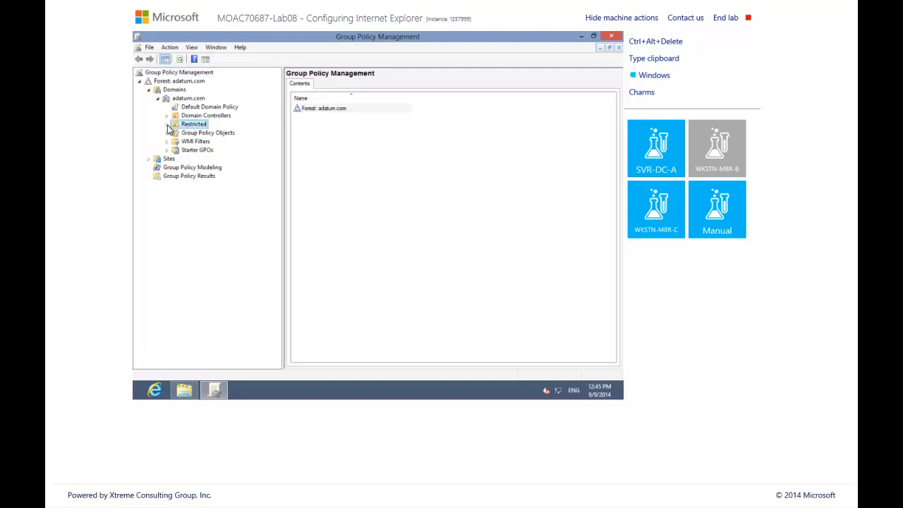
left_click(167, 125)
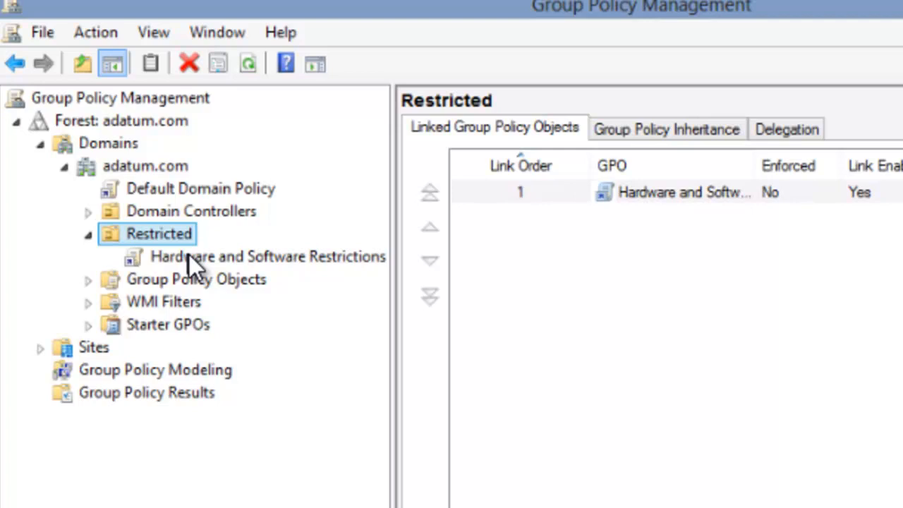
left_click(190, 255)
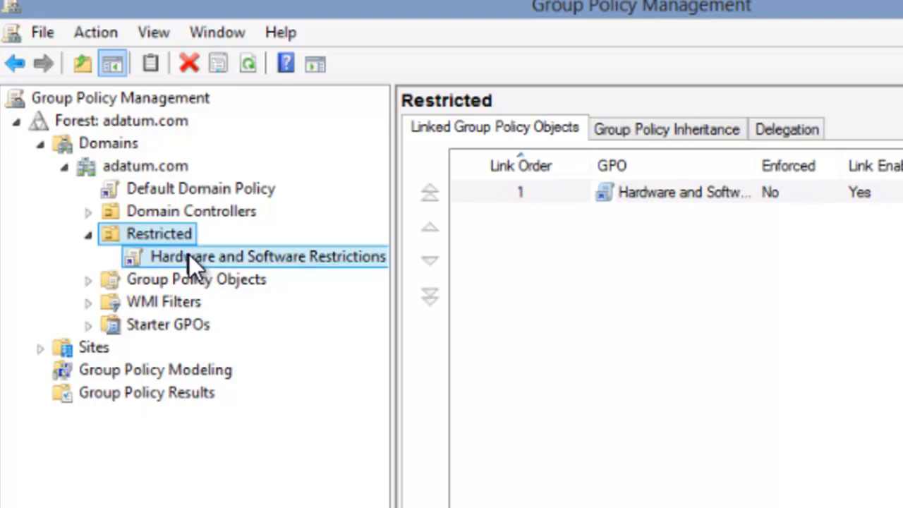
Edit the Hardware and Software Restrictions GPO and maximize the Group Policy Management Editor
right_click(189, 255)
left_click(228, 277)
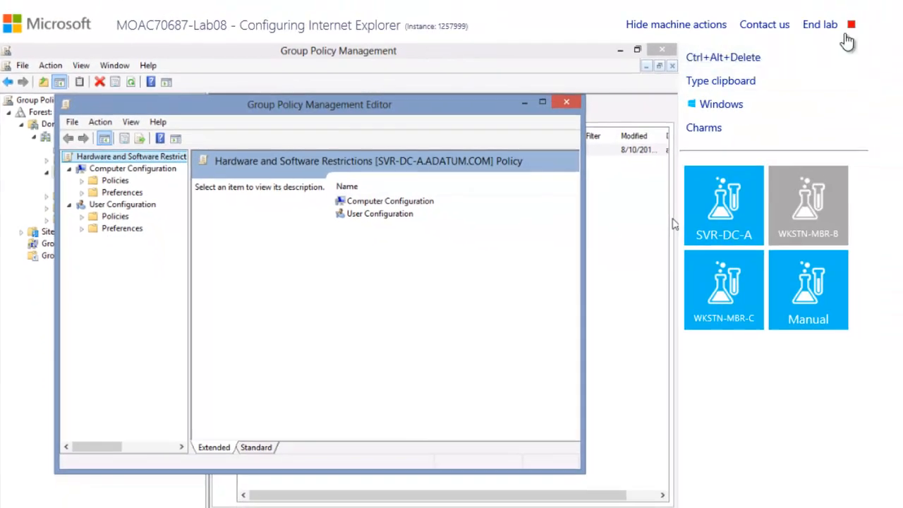
mouse_move(853, 29)
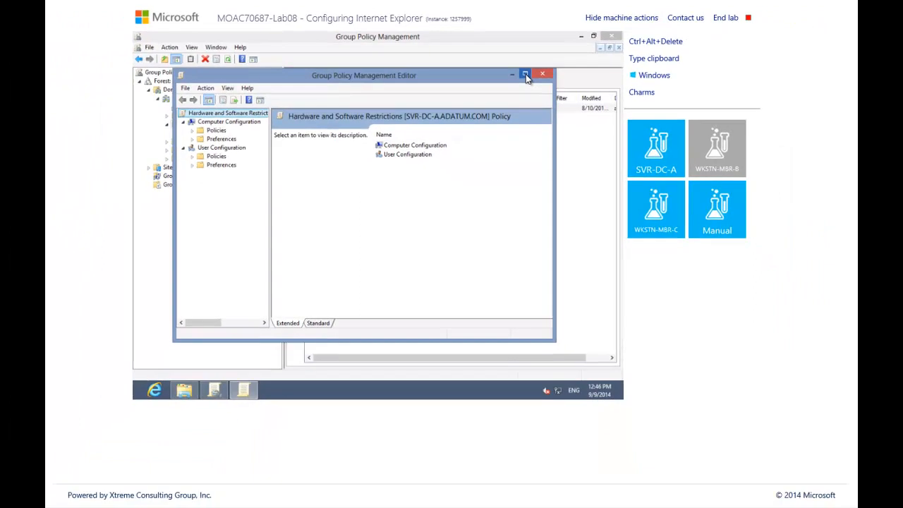
left_click(525, 75)
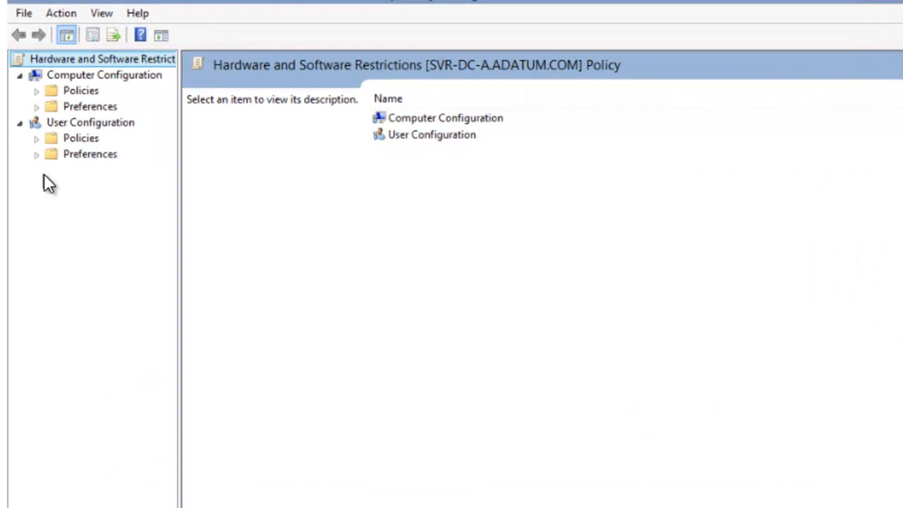
Expand User Configuration Policies to Windows Components and show the Internet Explorer folder with a widened tree
left_click(37, 139)
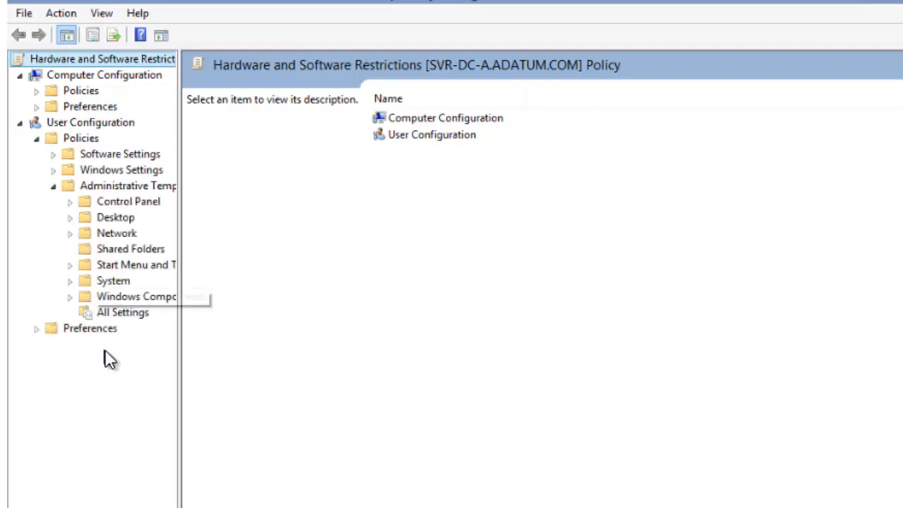
left_click(71, 297)
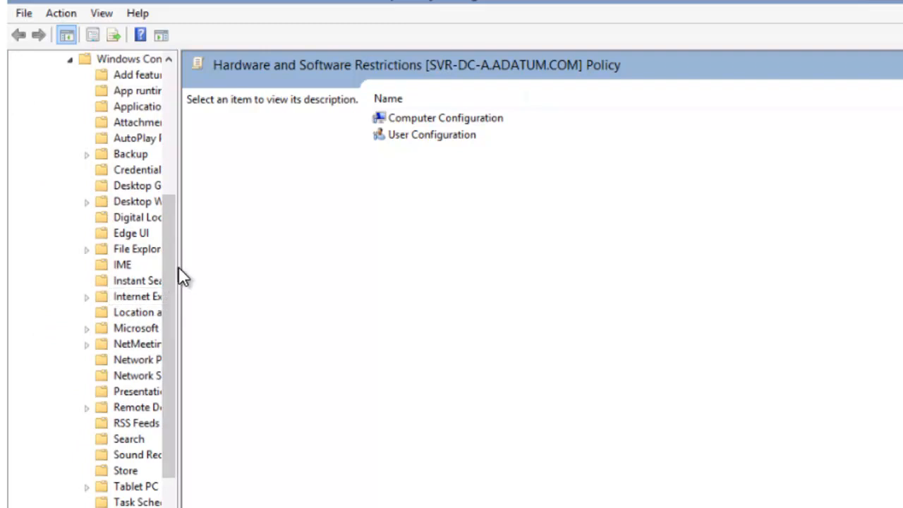
left_click_drag(179, 268, 300, 269)
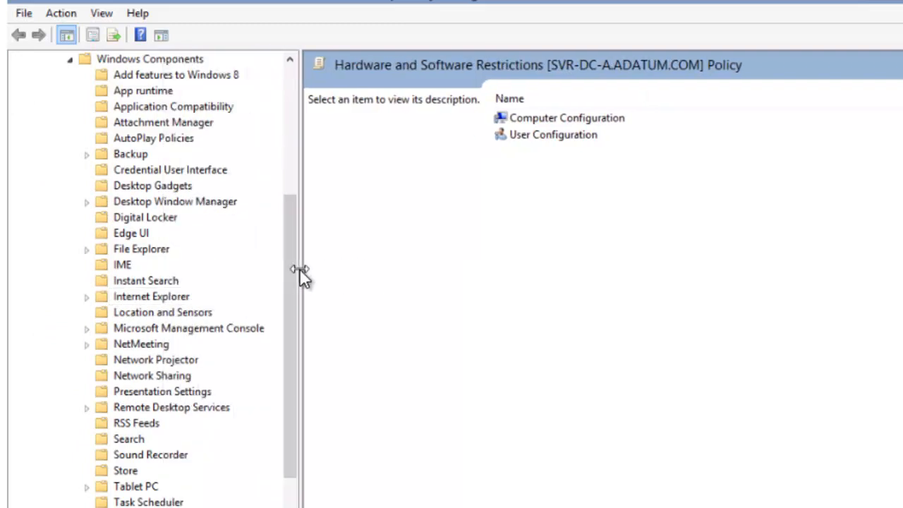
left_click(157, 301)
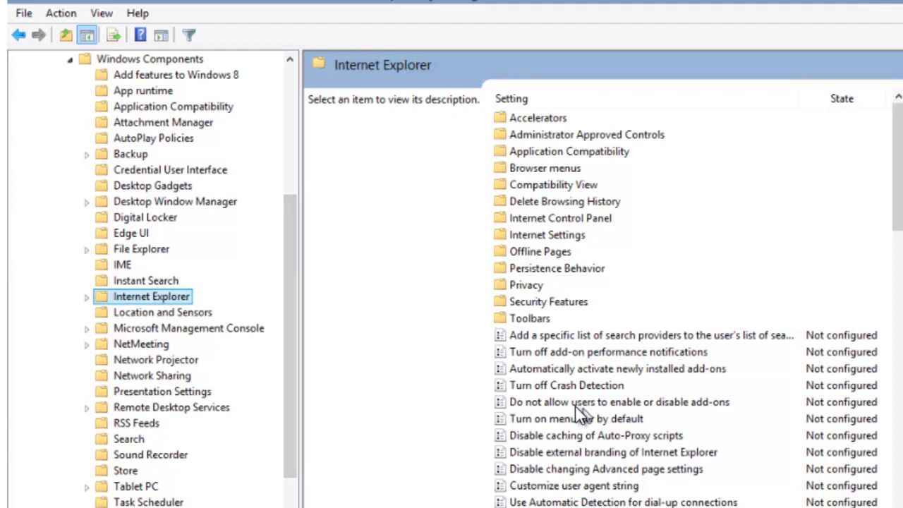
Set 'Do not allow users to enable or disable add-ons' to Enabled
left_click(651, 405)
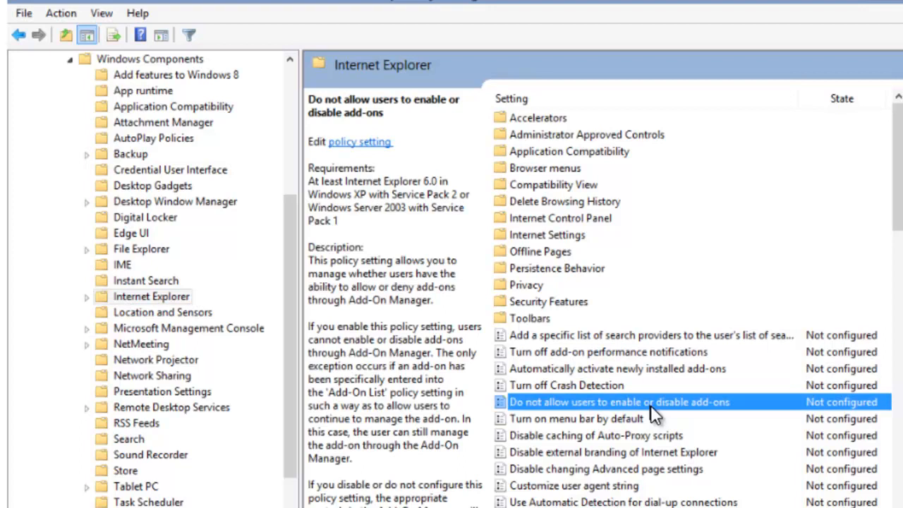
double_click(650, 405)
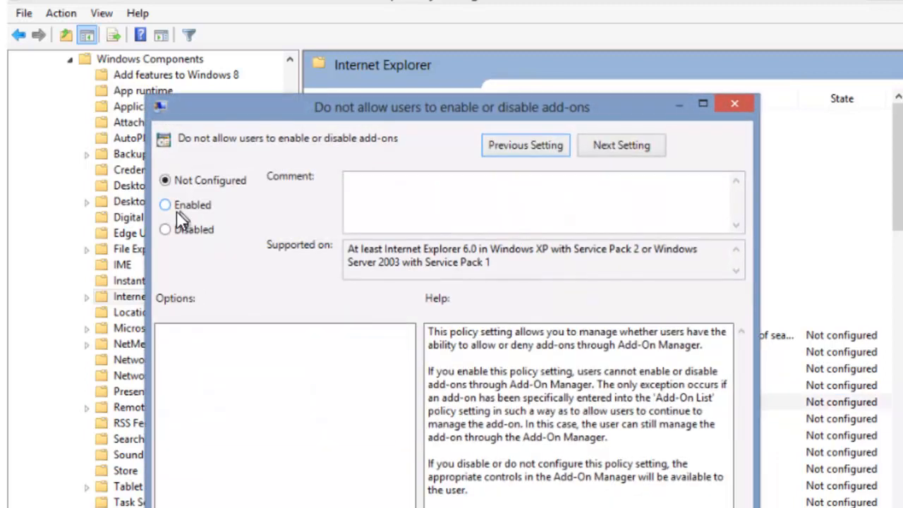
left_click(167, 204)
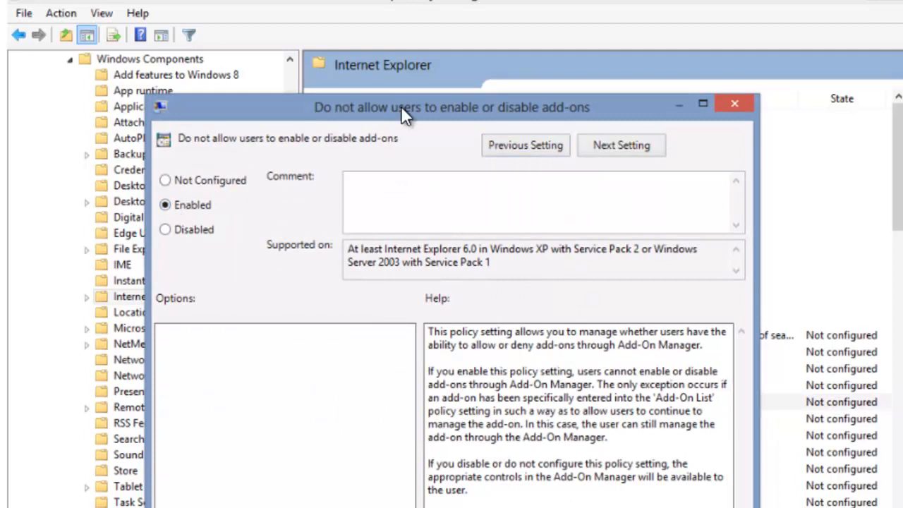
left_click_drag(400, 106, 405, 53)
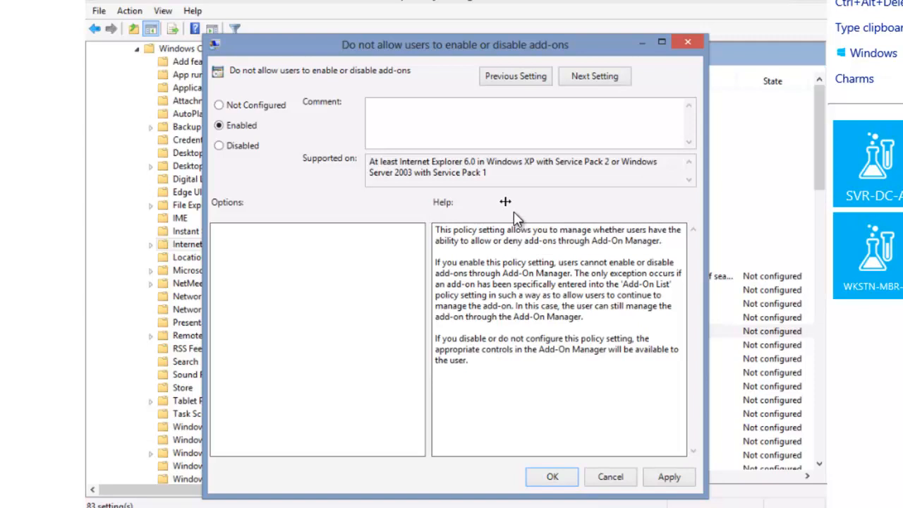
left_click(564, 477)
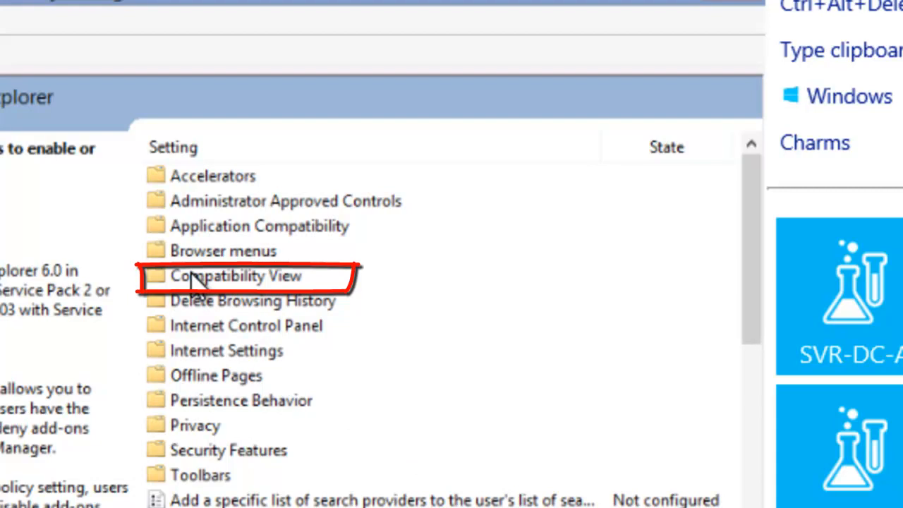
In Compatibility View, set 'Turn on Internet Explorer Standards Mode for local intranet' to Disabled
left_click(192, 276)
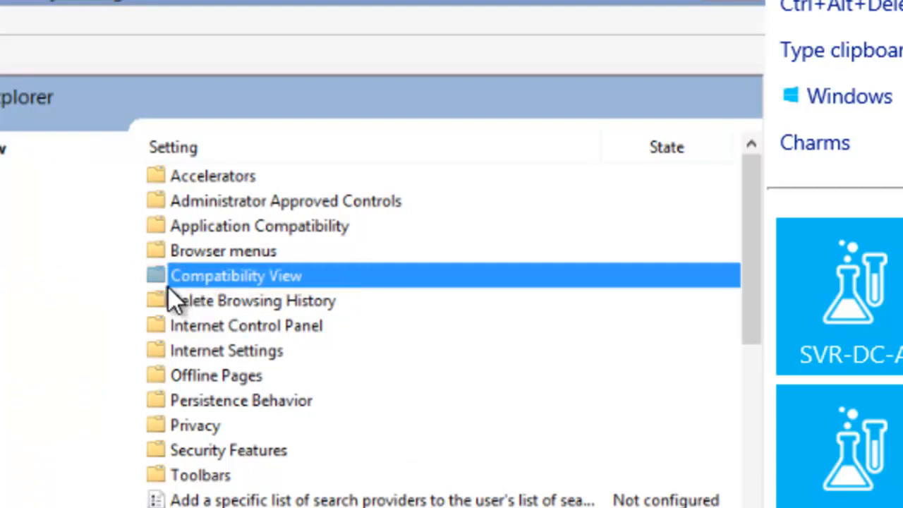
double_click(158, 276)
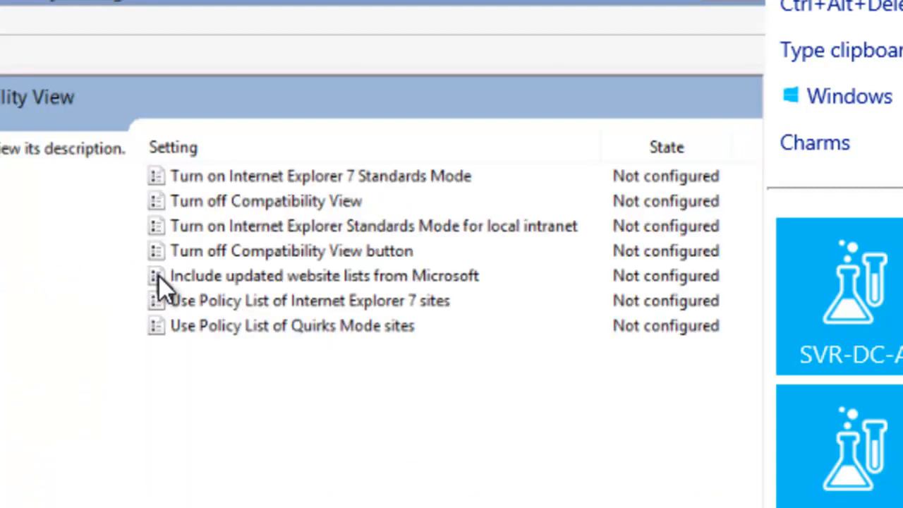
left_click(334, 230)
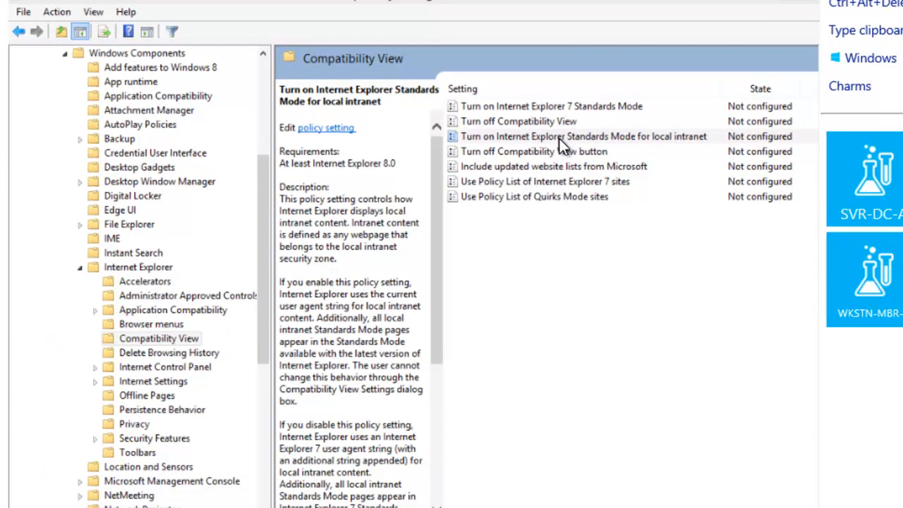
double_click(559, 138)
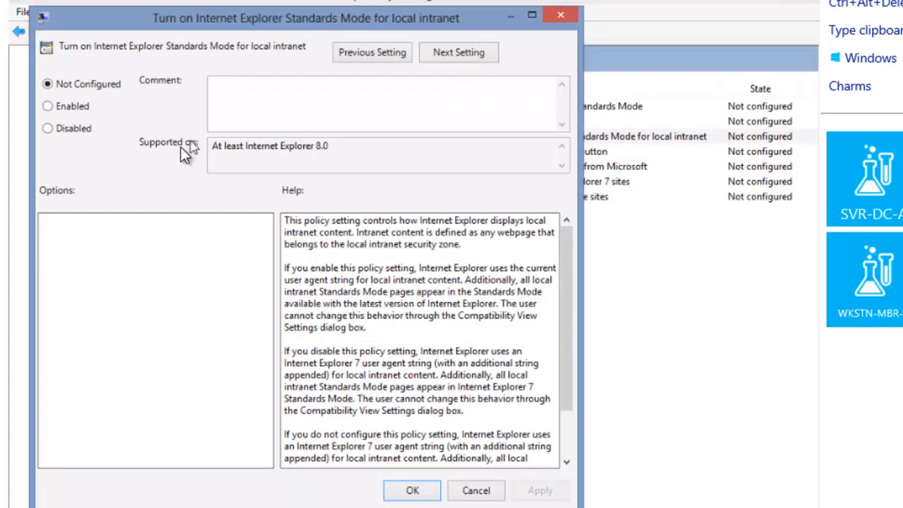
left_click(47, 128)
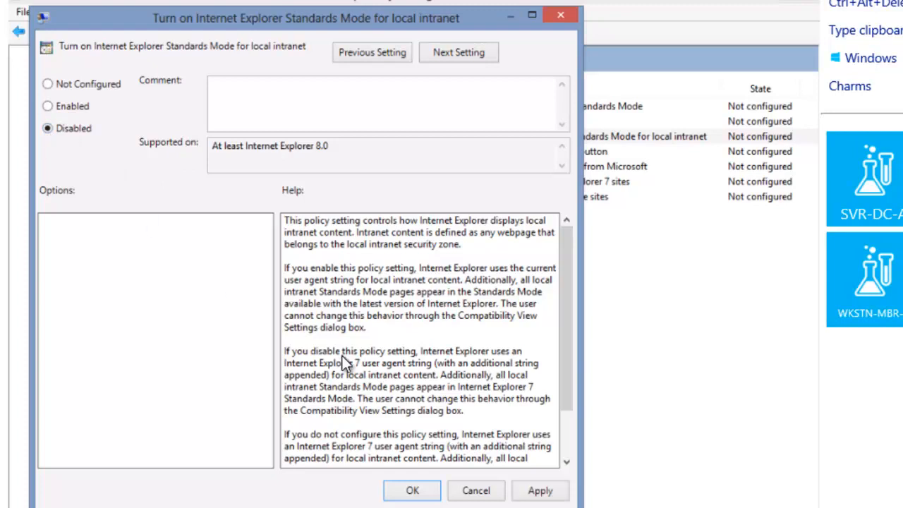
left_click(534, 492)
left_click(430, 492)
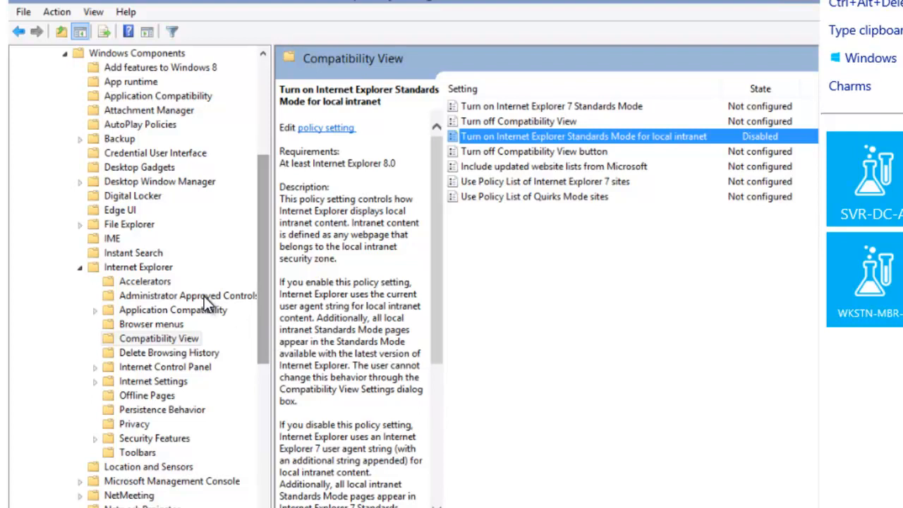
Under Delete Browsing History, set 'Prevent deleting websites that the user has visited' to Enabled
left_click(134, 268)
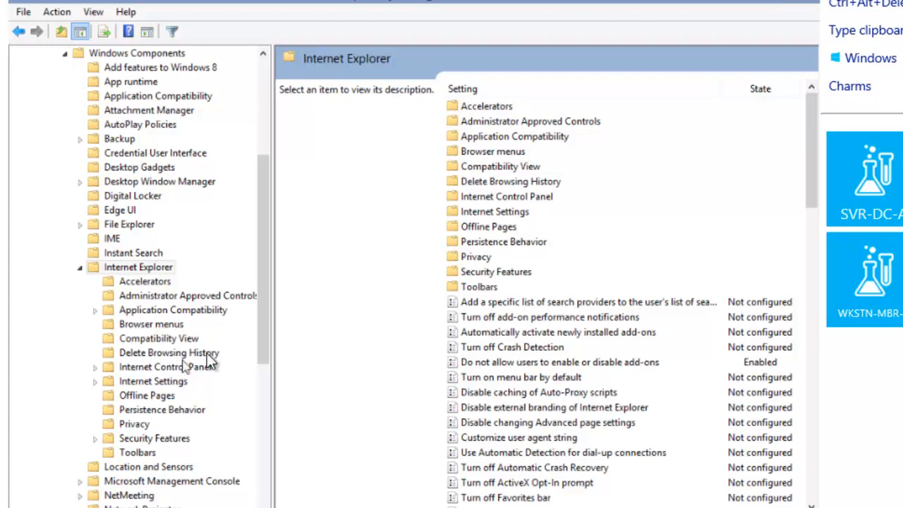
double_click(511, 184)
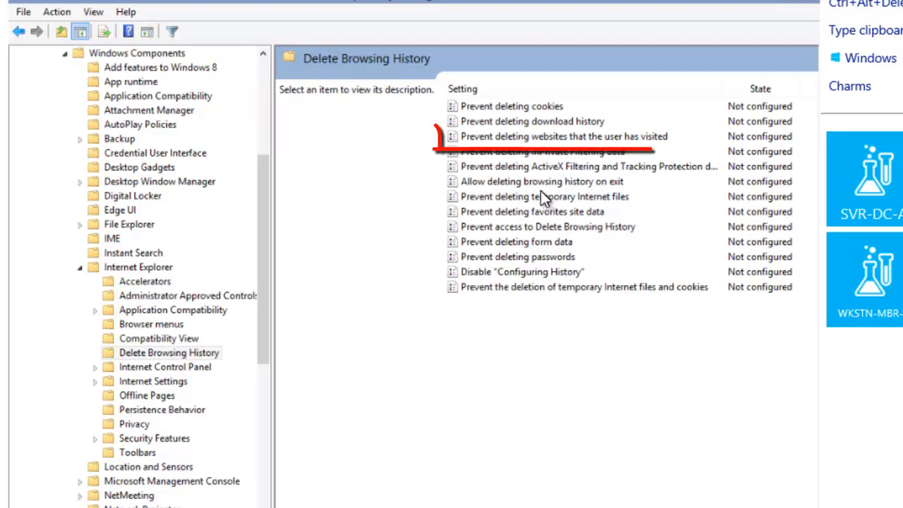
left_click(514, 137)
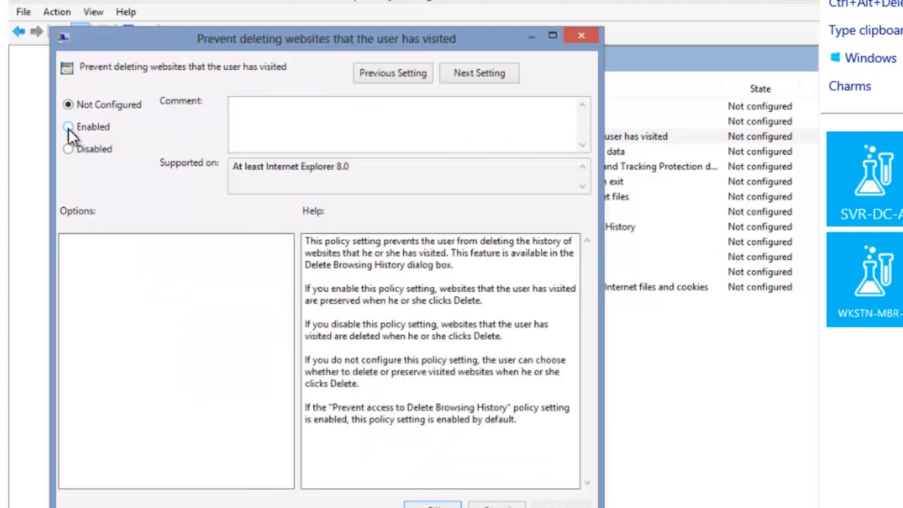
left_click(69, 128)
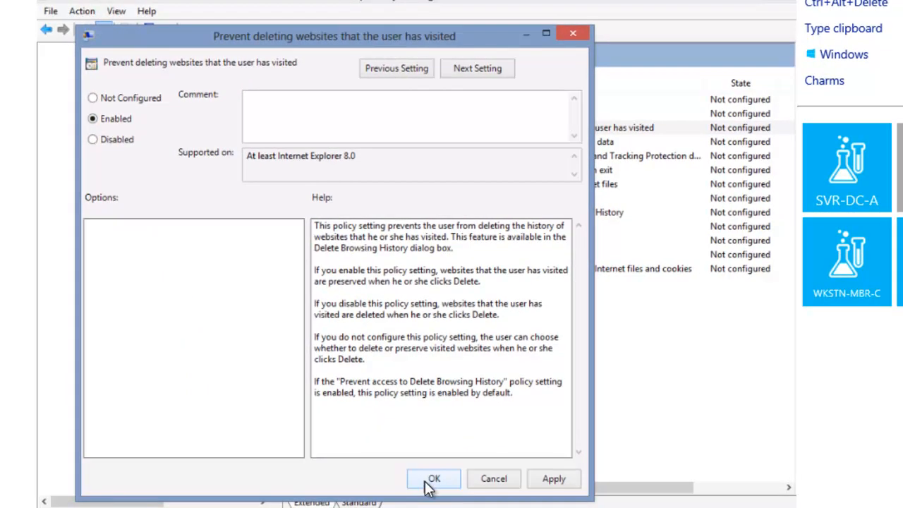
left_click(426, 481)
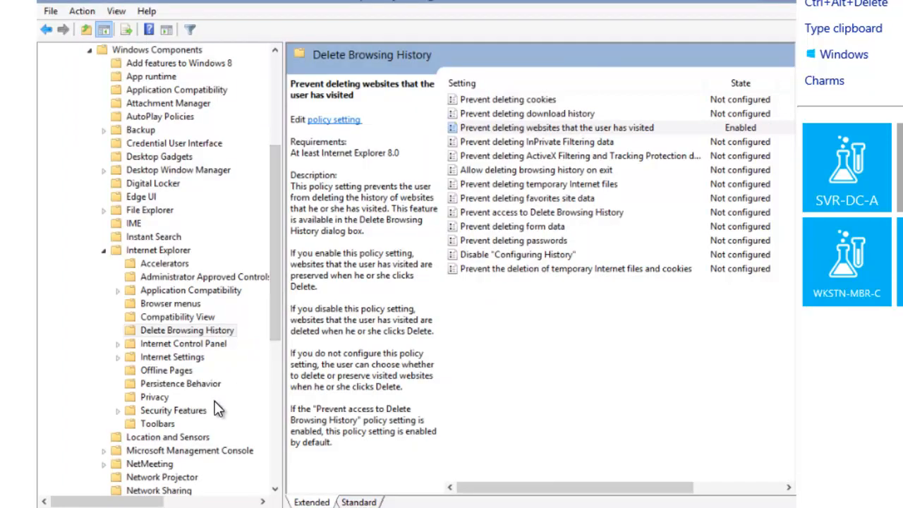
Set the Privacy policy 'Turn off InPrivate Browsing' to Enabled
left_click(160, 399)
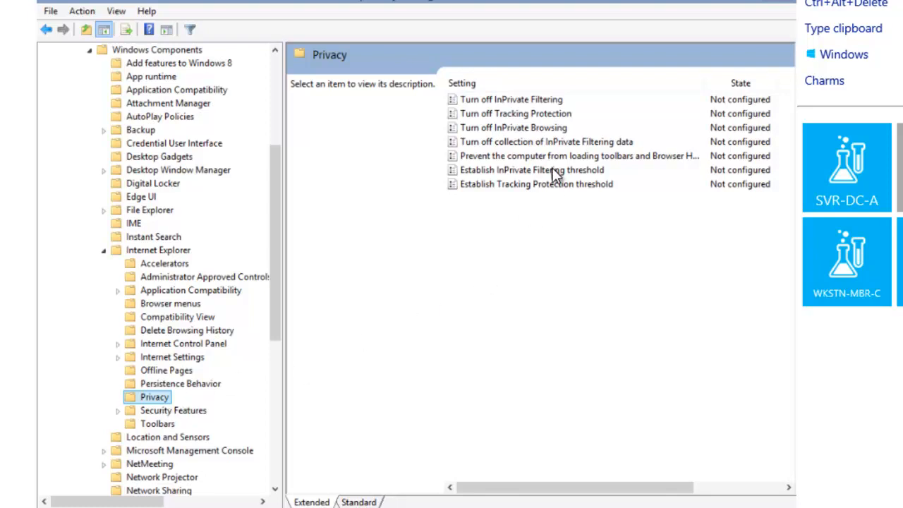
double_click(546, 131)
left_click(112, 139)
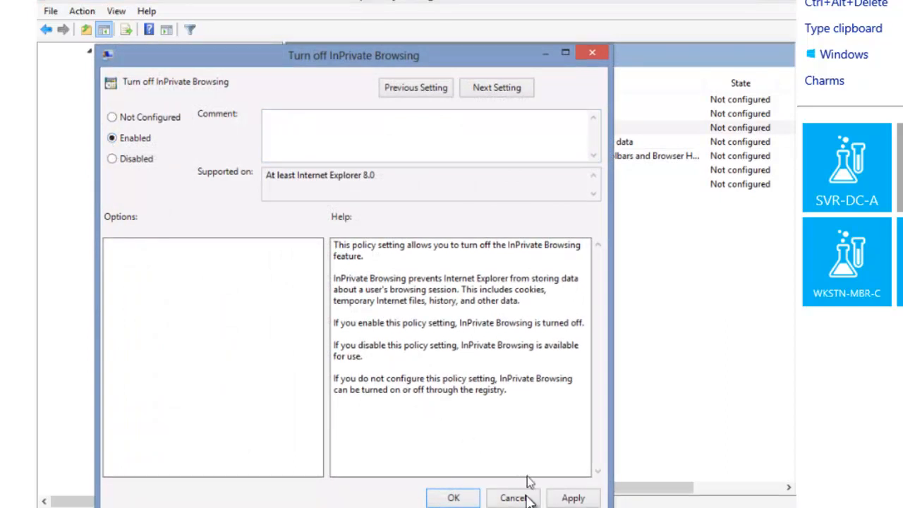
left_click(454, 499)
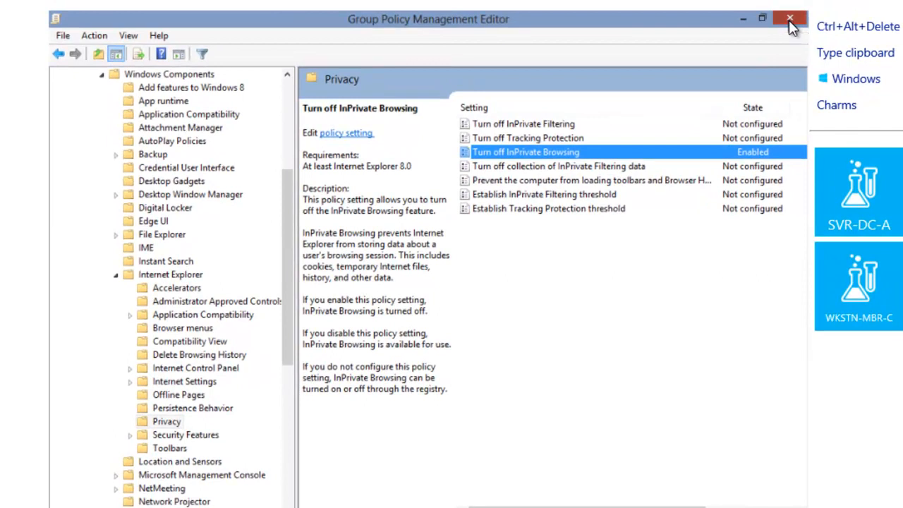
Close the editor and select the Hardware and Software Restrictions link under the Restricted OU
left_click(789, 20)
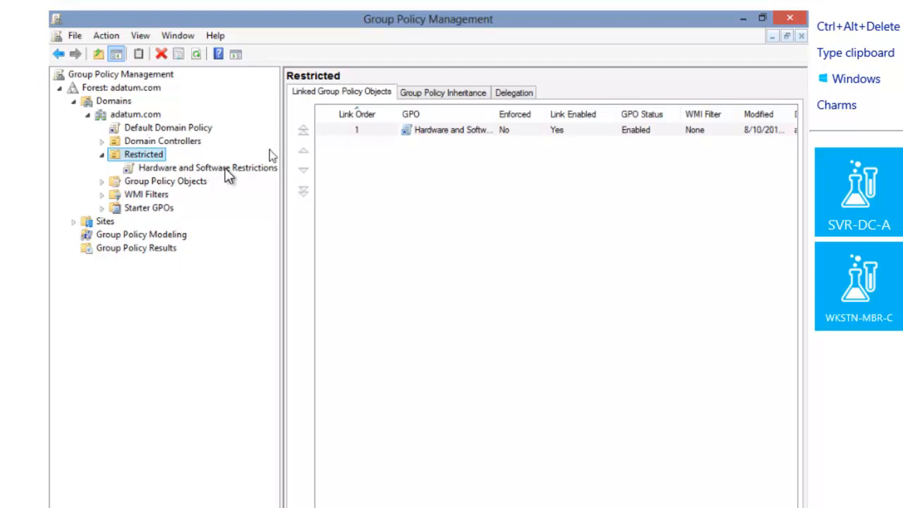
left_click(172, 169)
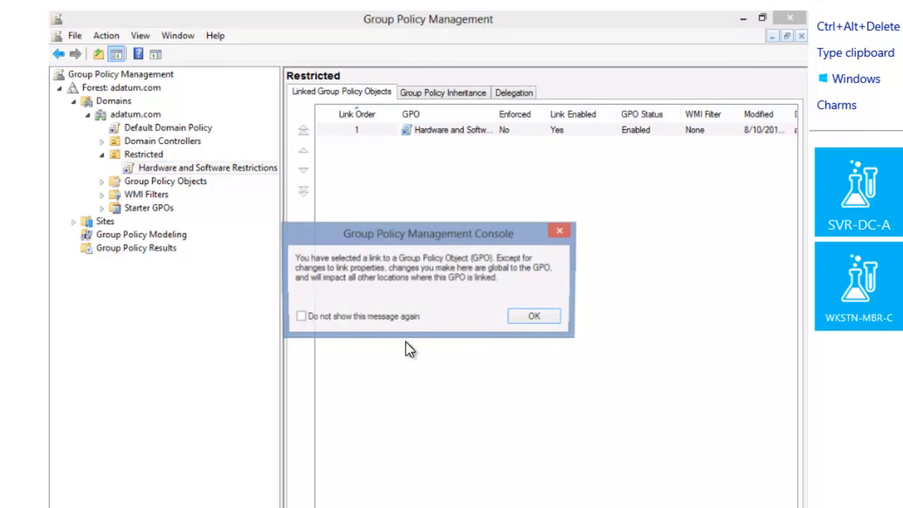
left_click(540, 318)
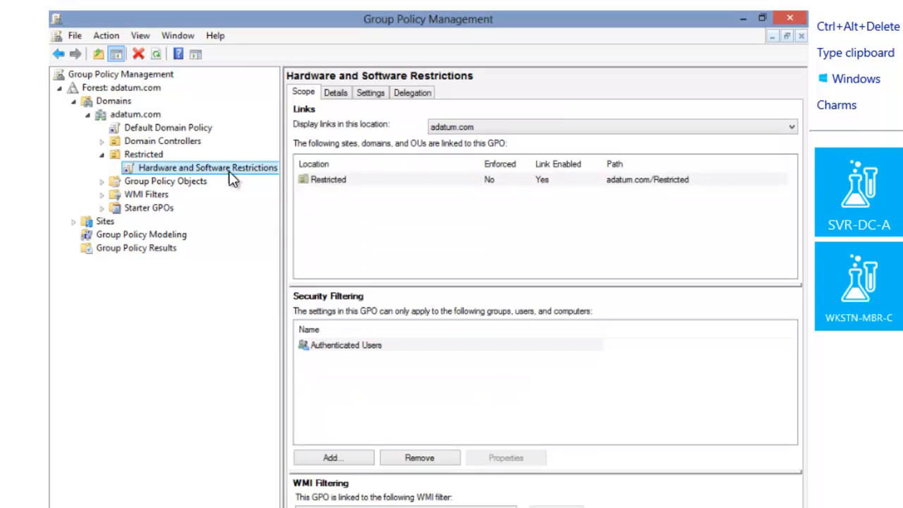
Open the GPO's Settings report and expand Administrative Templates and Removable Storage Access details
left_click(374, 94)
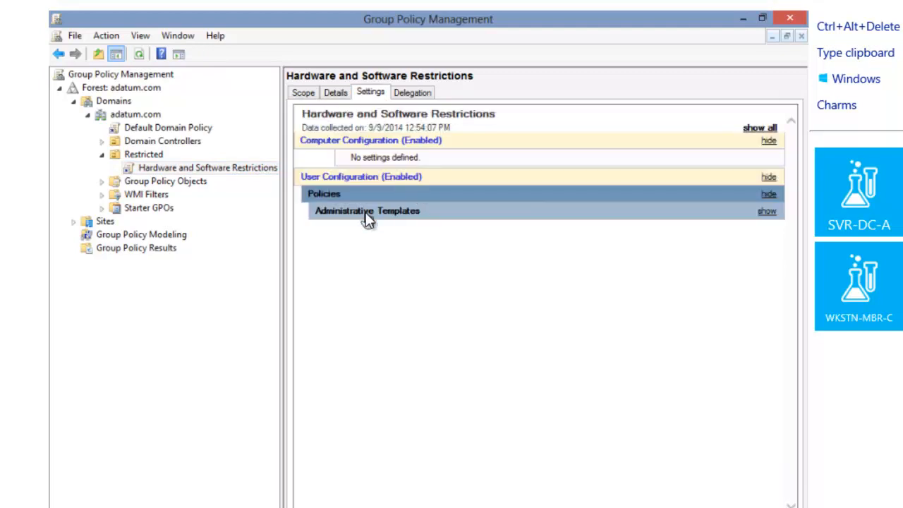
left_click(367, 213)
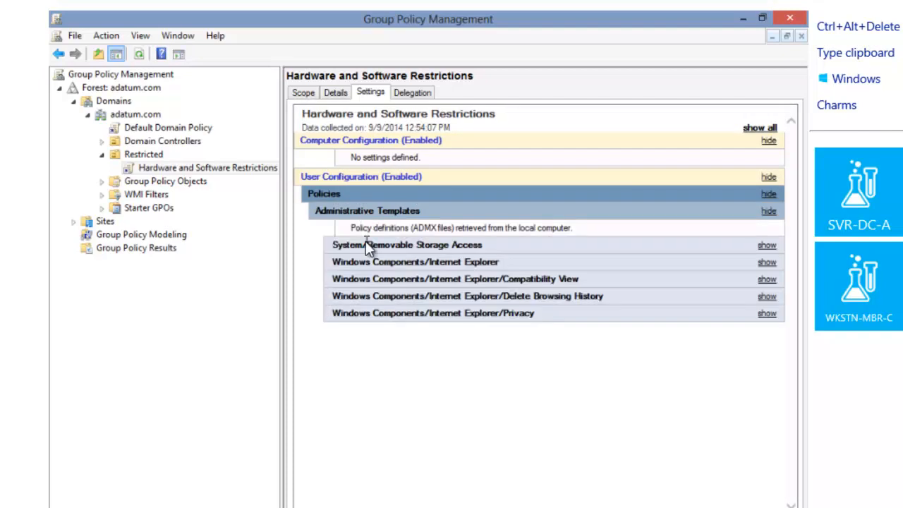
left_click(366, 244)
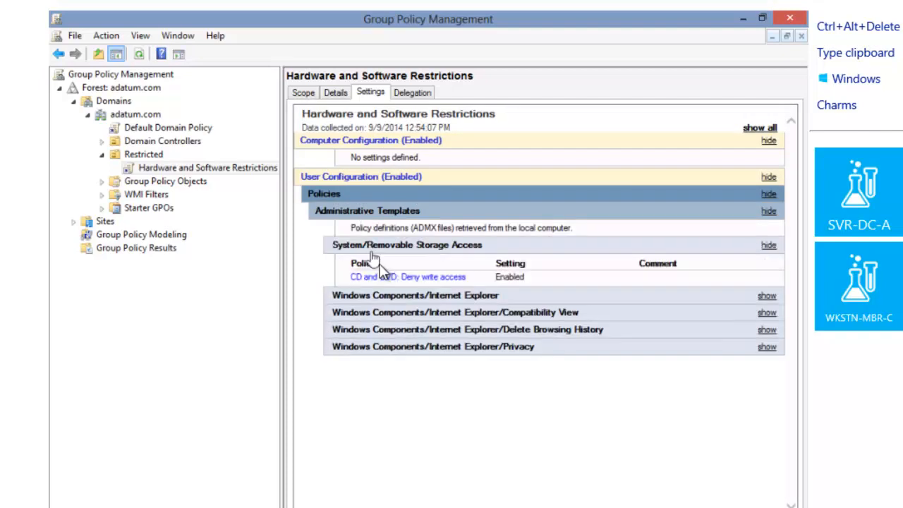
Expand the Internet Explorer, Compatibility View, Delete Browsing History and Privacy sections to the report's end
left_click(392, 299)
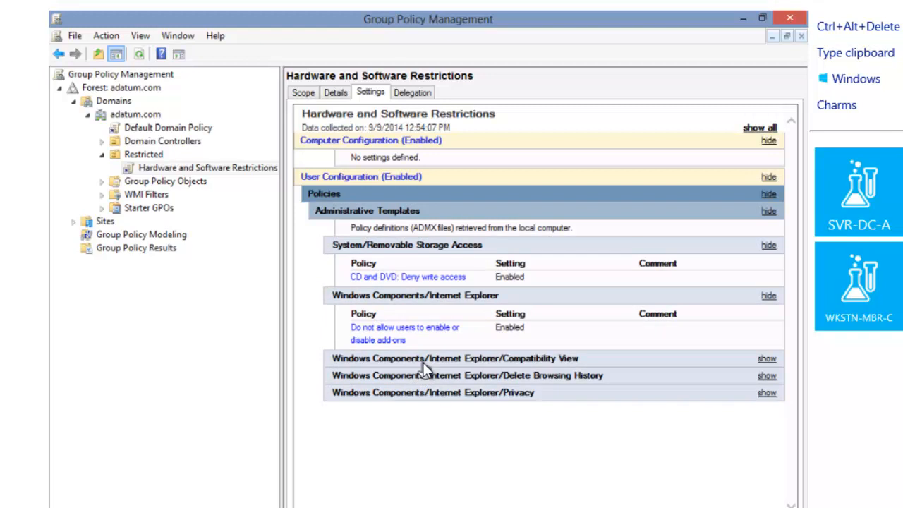
left_click(423, 361)
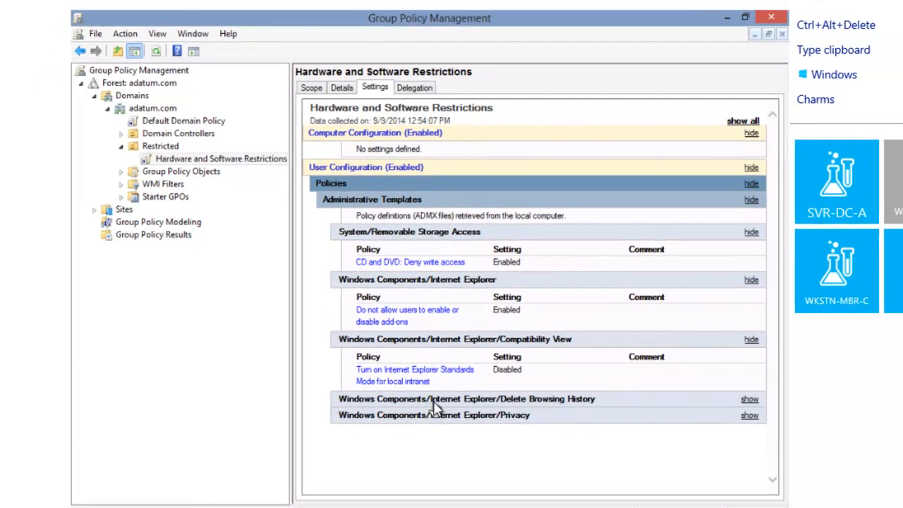
left_click(428, 417)
left_click(442, 462)
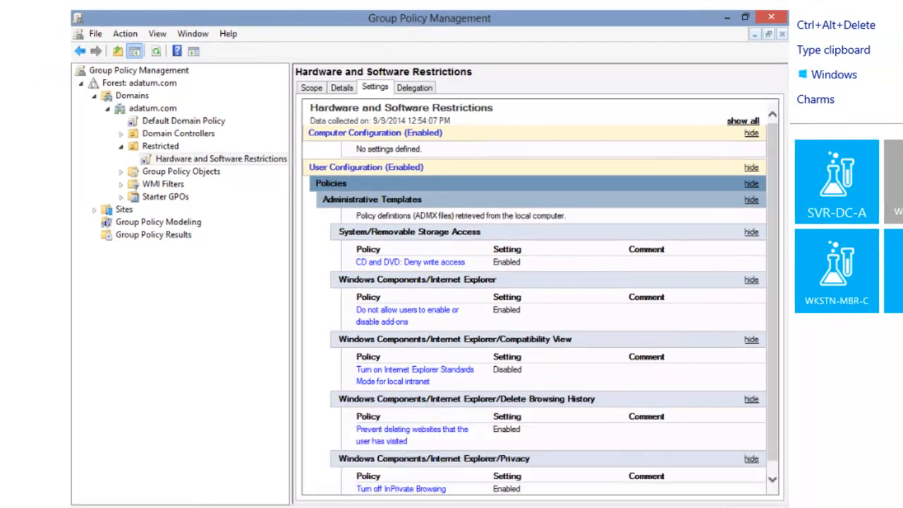
left_click_drag(774, 375, 774, 386)
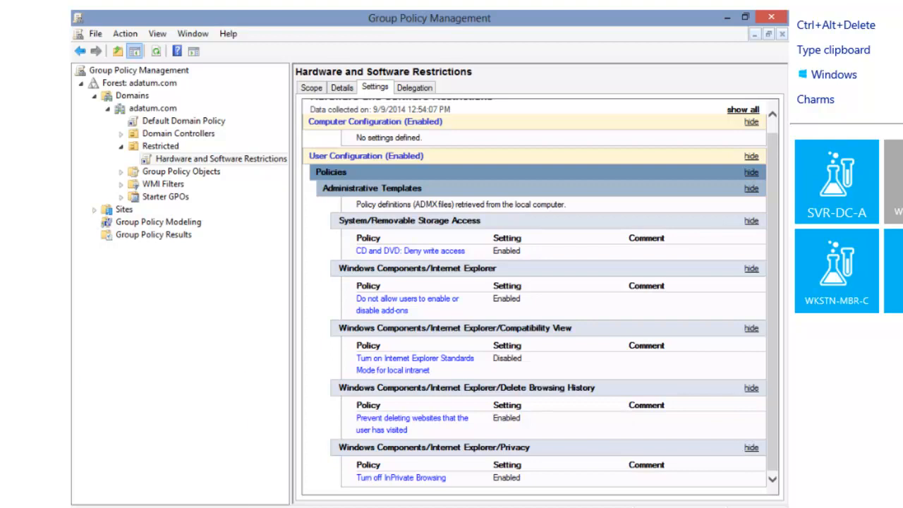
left_click(141, 444)
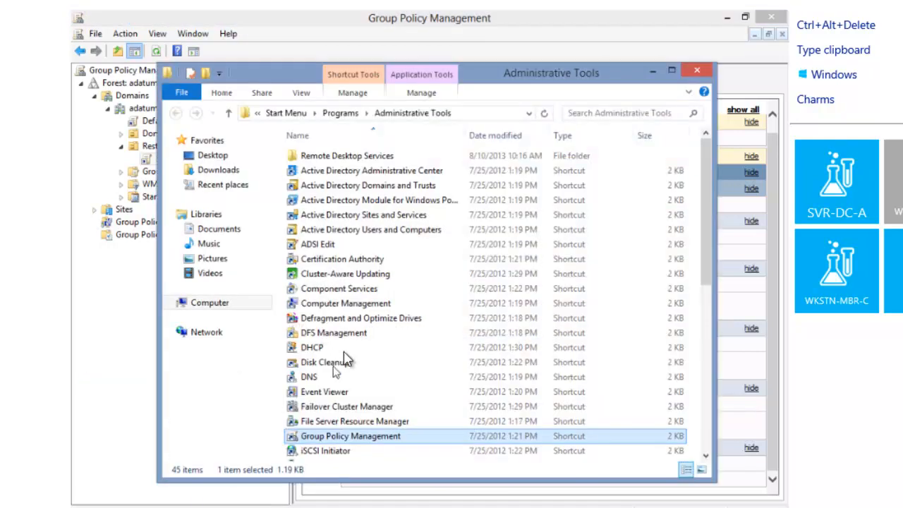
Launch Active Directory Users and Computers from Administrative Tools and maximize its window
double_click(409, 231)
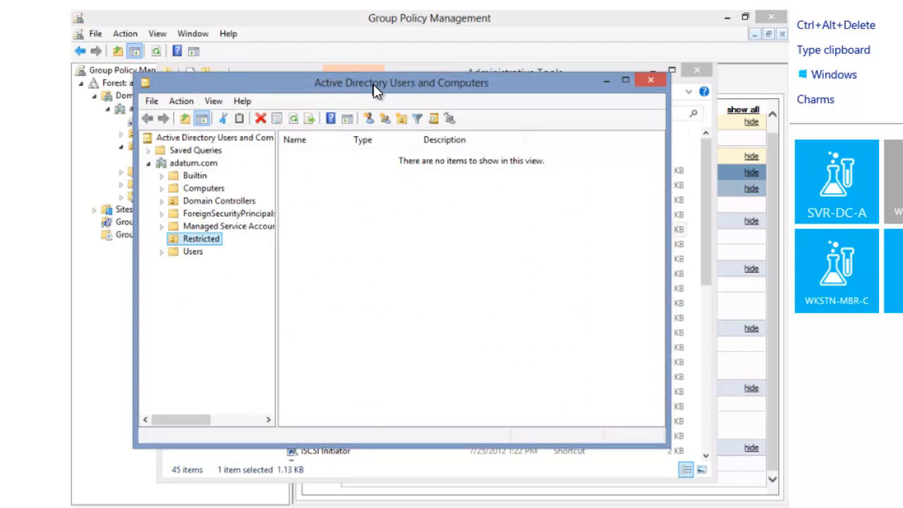
double_click(374, 88)
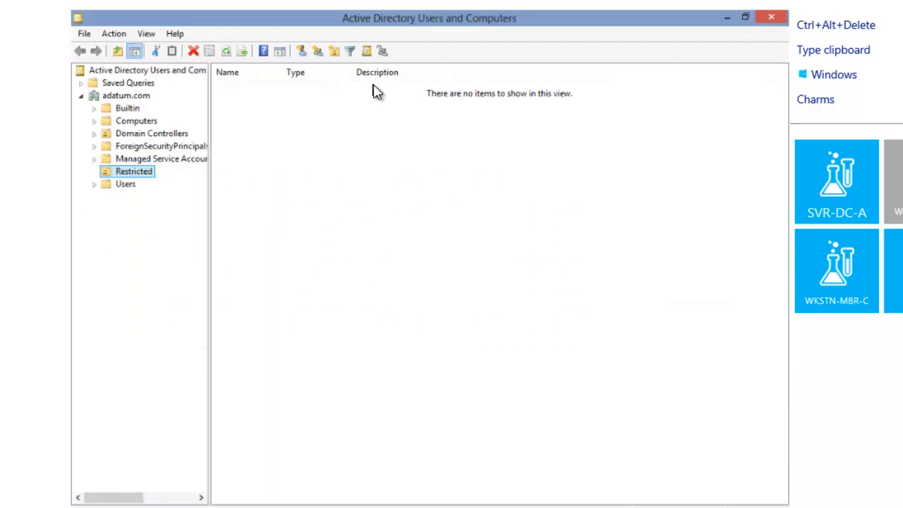
Start a new user in the Restricted OU with first name 'User', last name '1', logon 'User1'
left_click(145, 174)
right_click(149, 182)
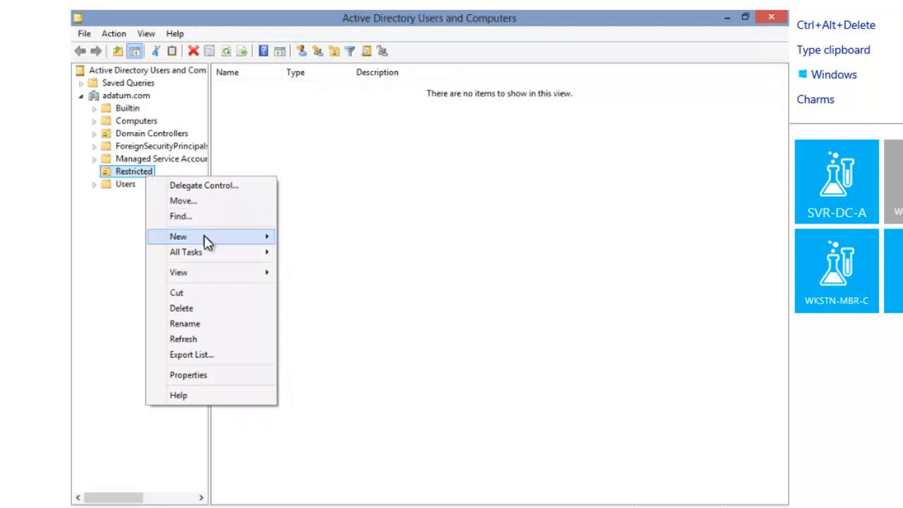
mouse_move(240, 240)
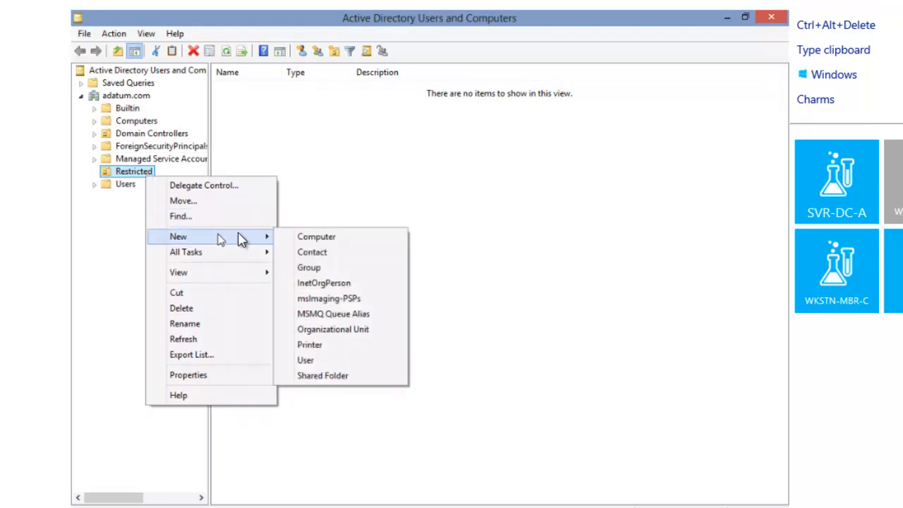
left_click(304, 361)
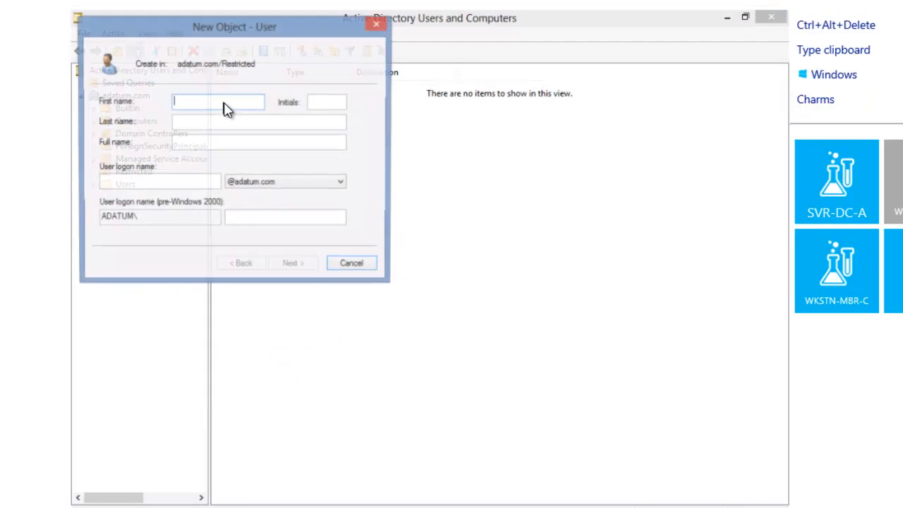
type("User")
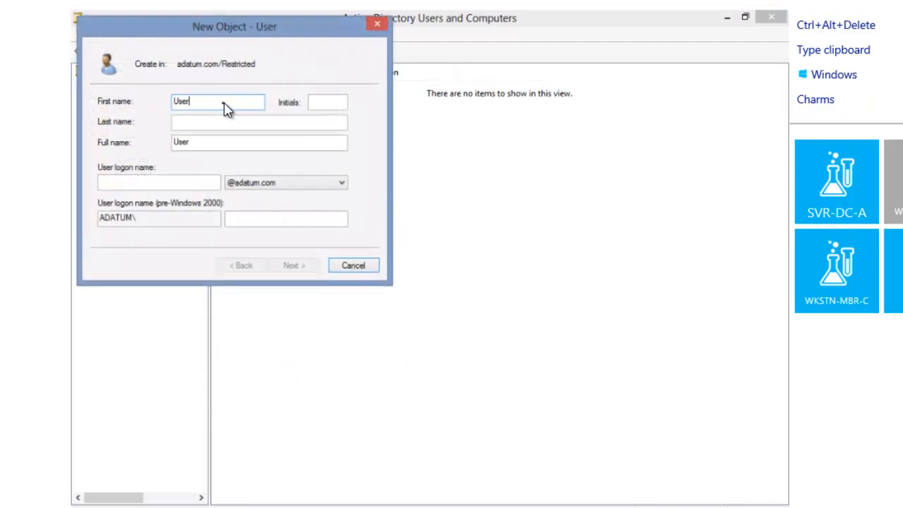
left_click(207, 125)
type("1")
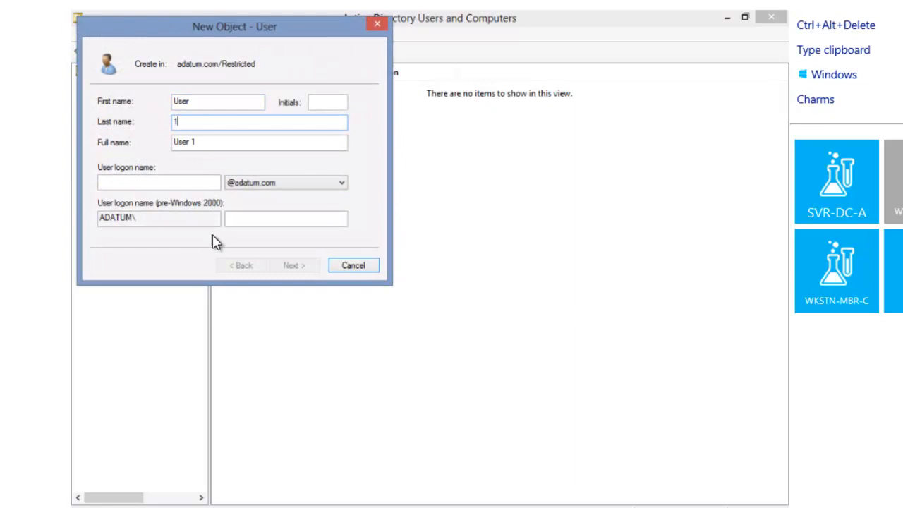
left_click(199, 185)
type("U")
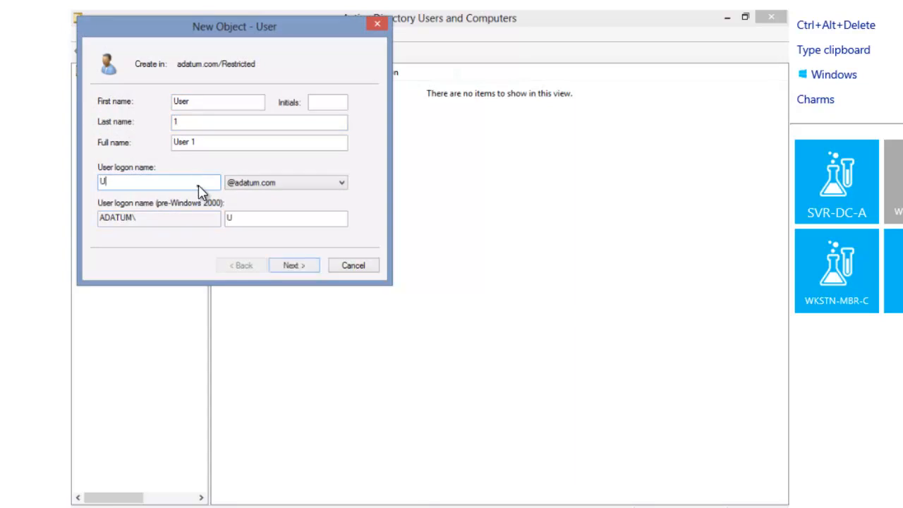
type("ser1")
left_click(308, 264)
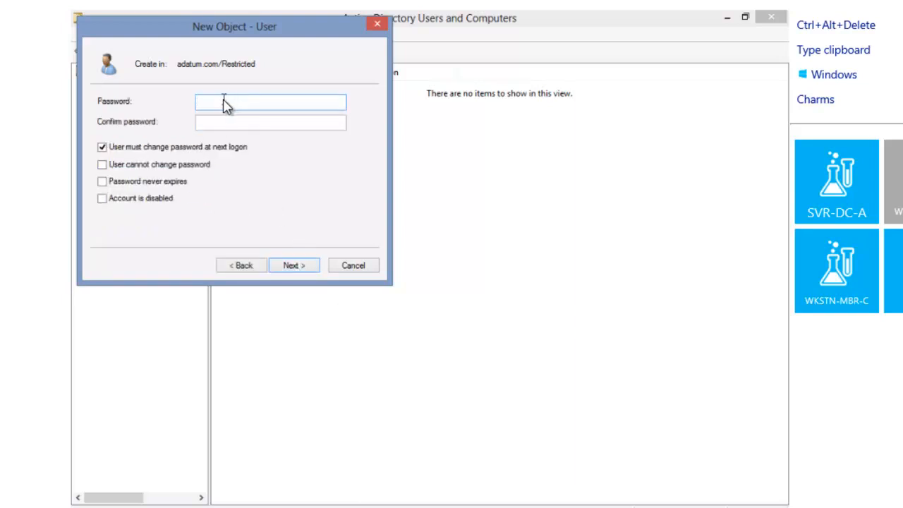
Set the user's password, clear must-change at next logon, tick Password never expires, and finish
type("Pa$$w0rd")
key("Tab")
type("Pa$$w0rd")
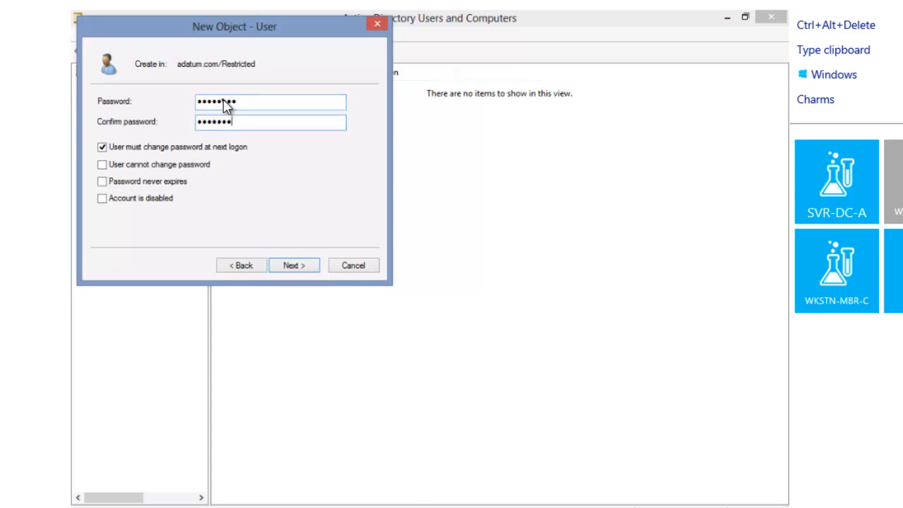
left_click(103, 148)
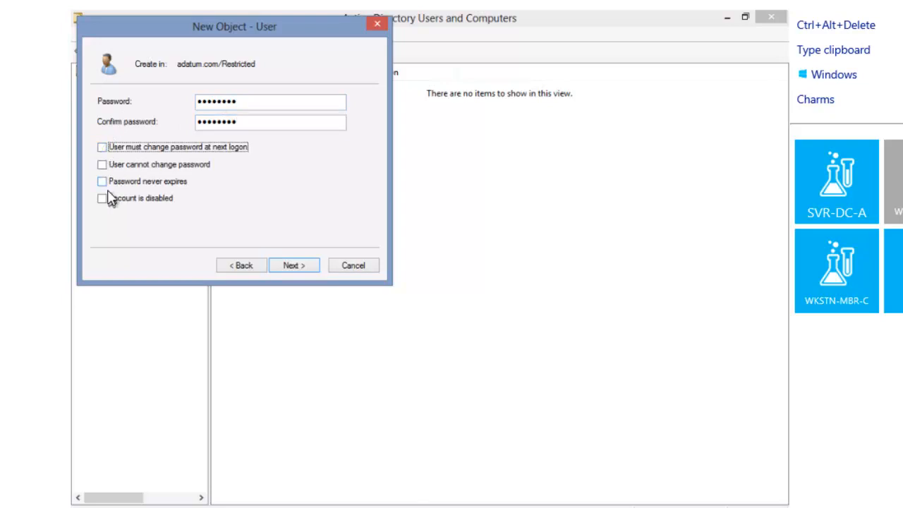
left_click(102, 182)
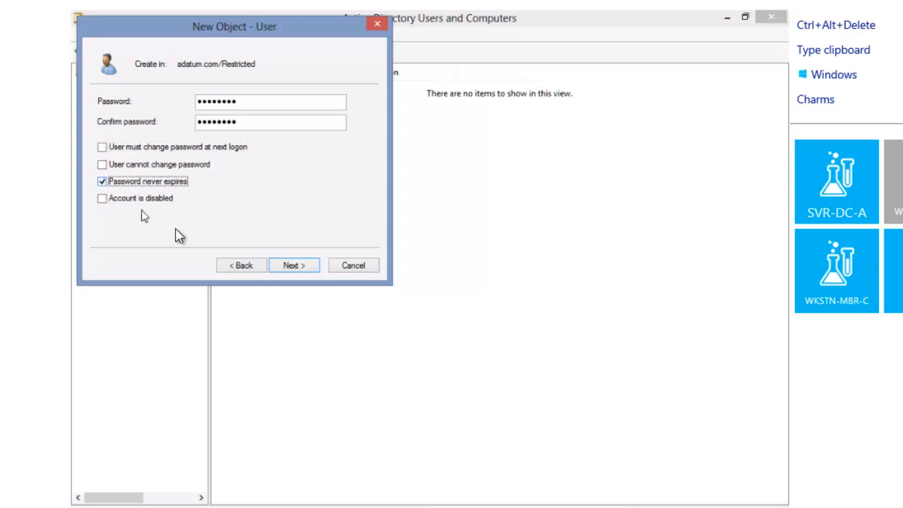
left_click(309, 274)
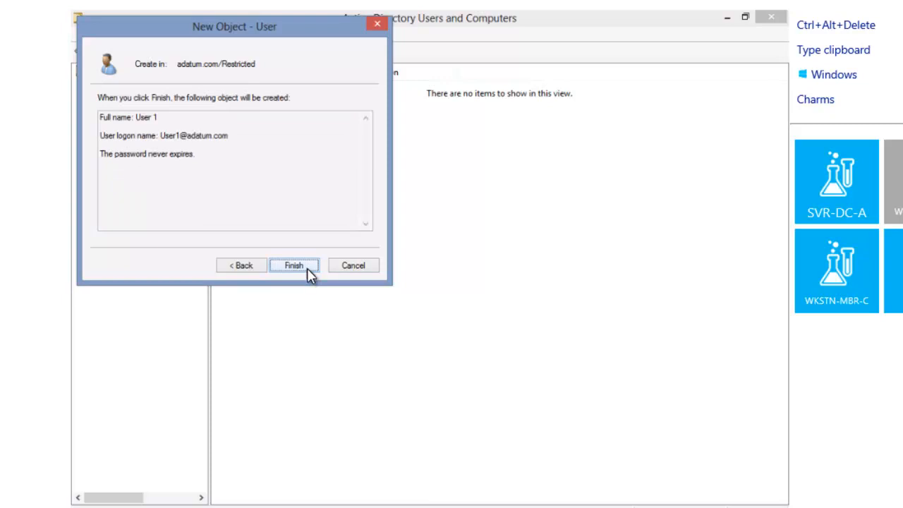
left_click(307, 268)
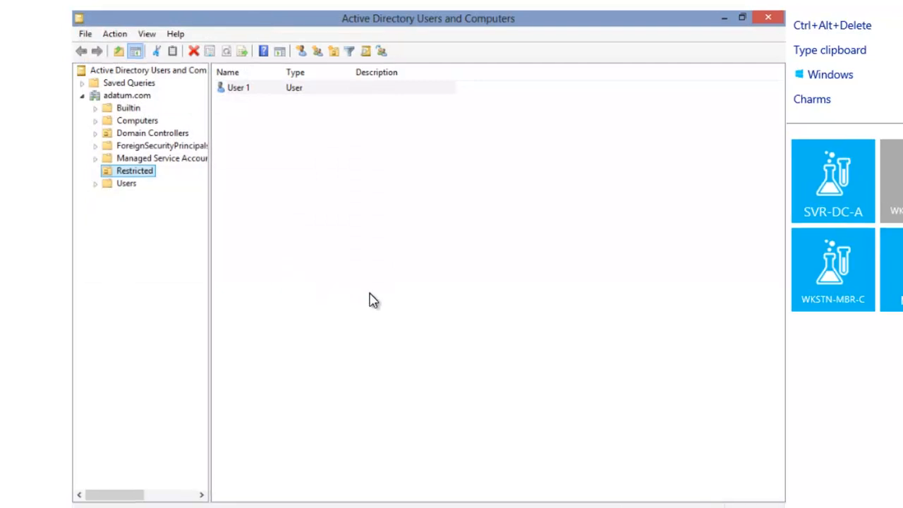
Switch from Administrator to Other user and sign in as the new User 1 domain account
mouse_move(136, 403)
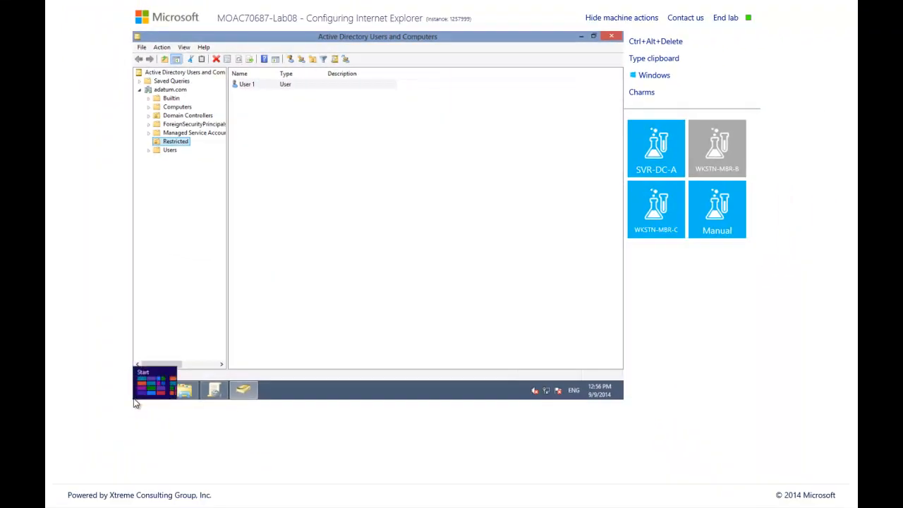
left_click(135, 401)
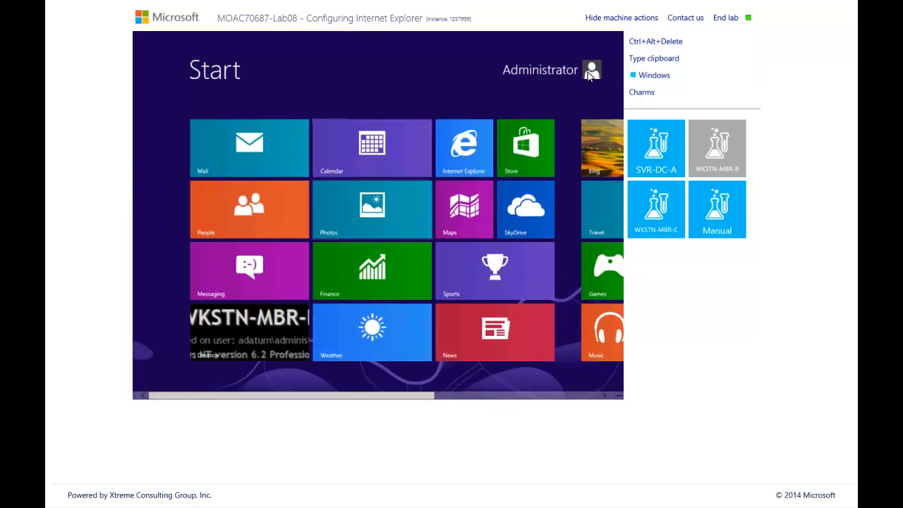
left_click(590, 73)
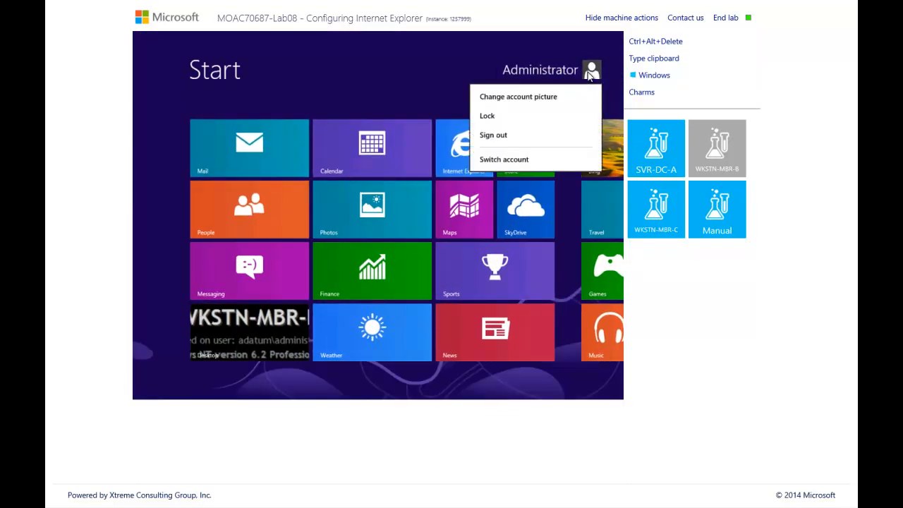
left_click(493, 161)
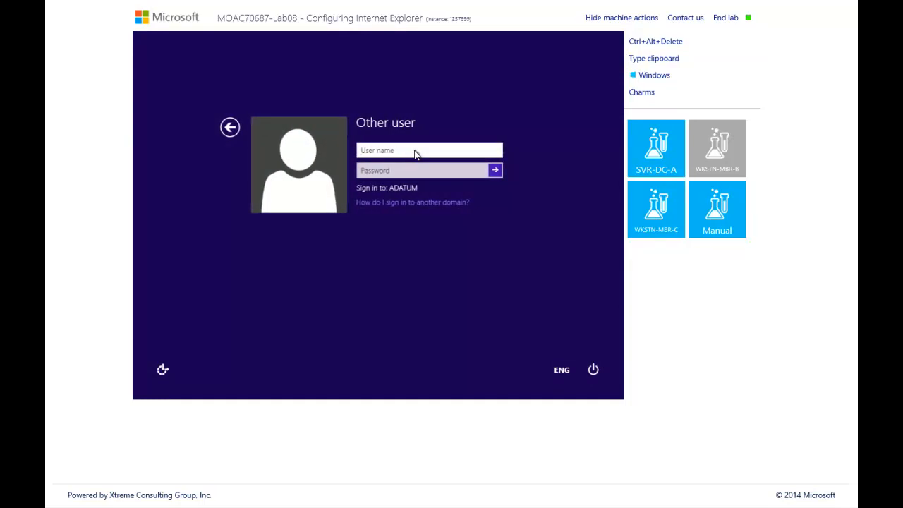
type("adatum\\user1")
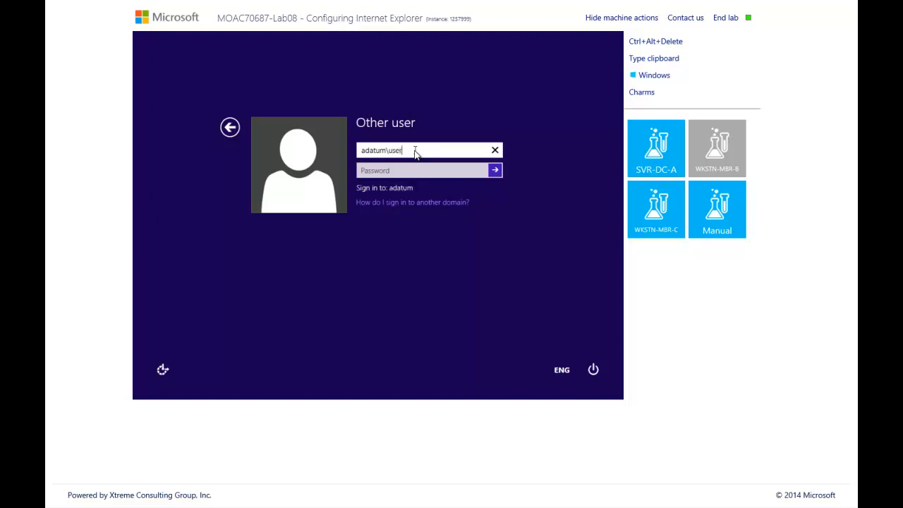
left_click(409, 171)
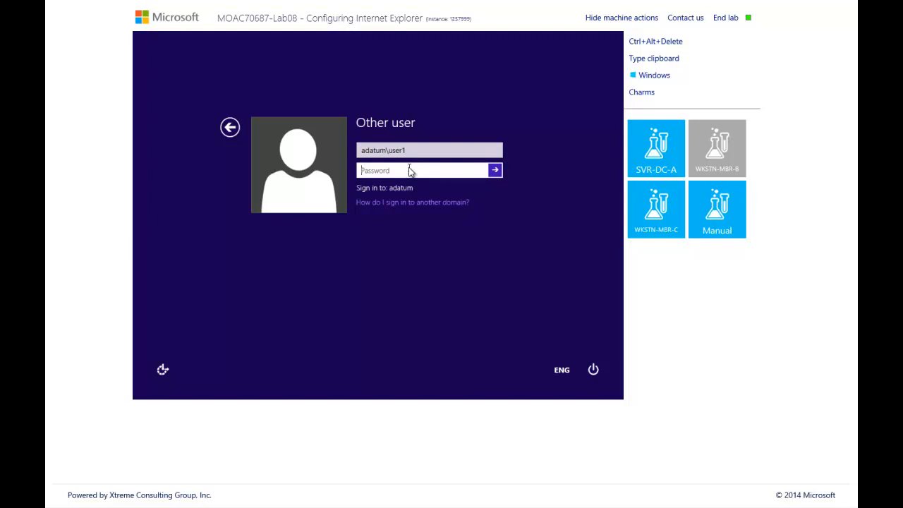
type("Pa$$w0rd")
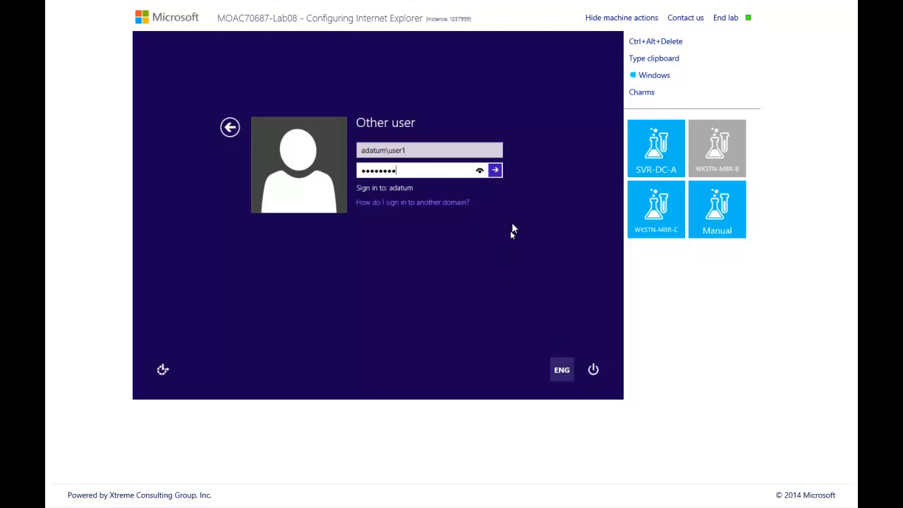
left_click(496, 170)
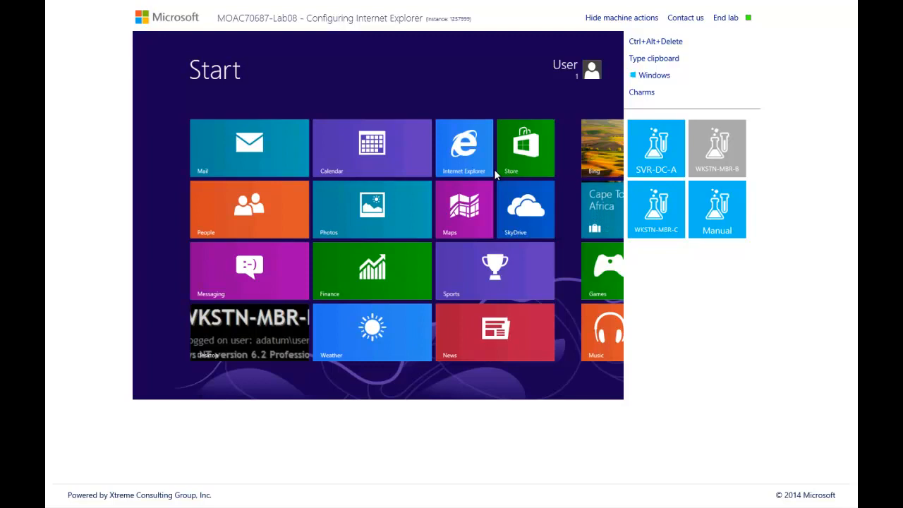
Go from the Start screen to the desktop via the Desktop tile
left_click(254, 335)
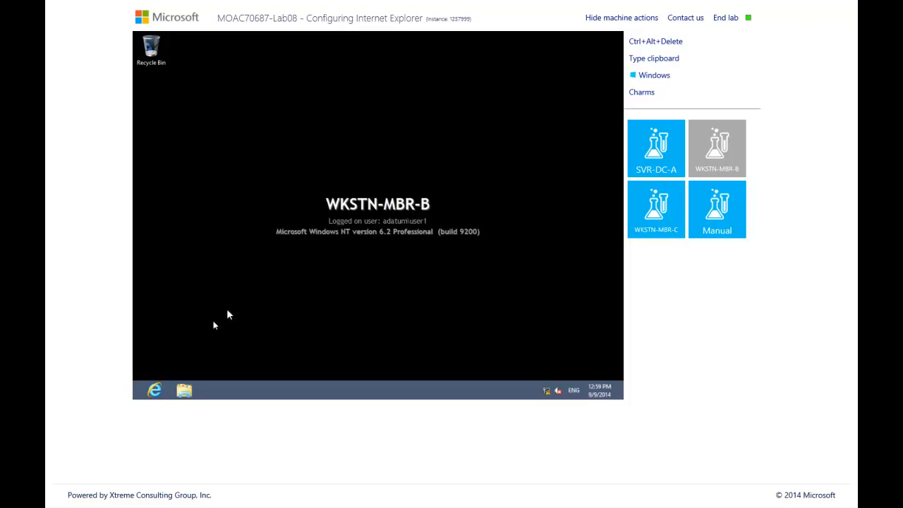
In Internet Explorer, review Safety > Delete browsing history options and cancel without deleting anything
left_click(155, 390)
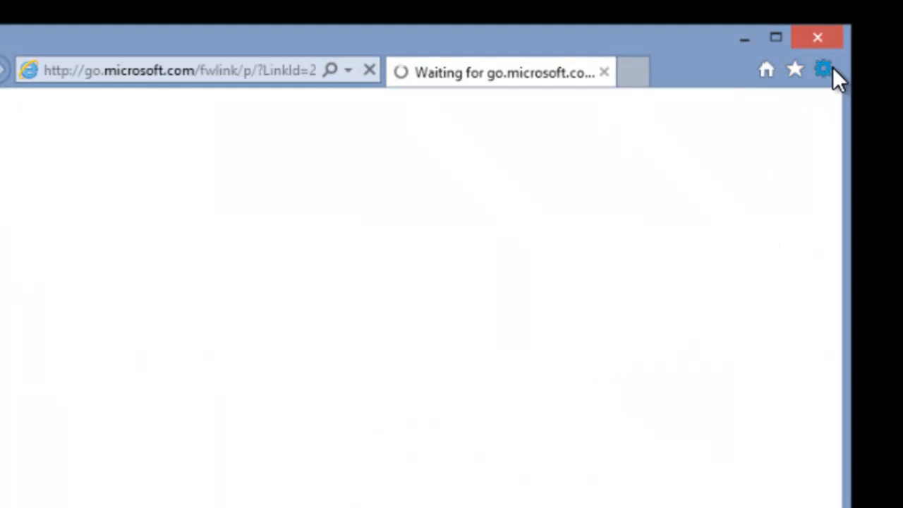
left_click(824, 69)
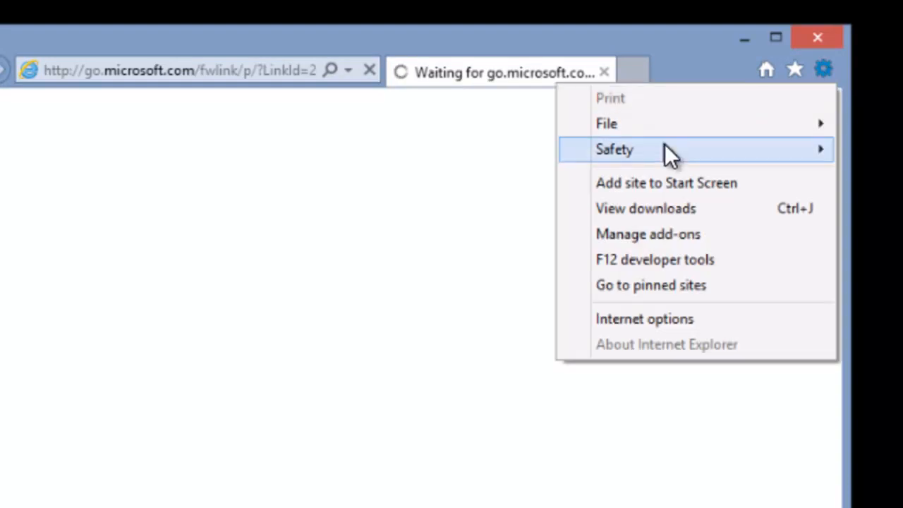
mouse_move(665, 147)
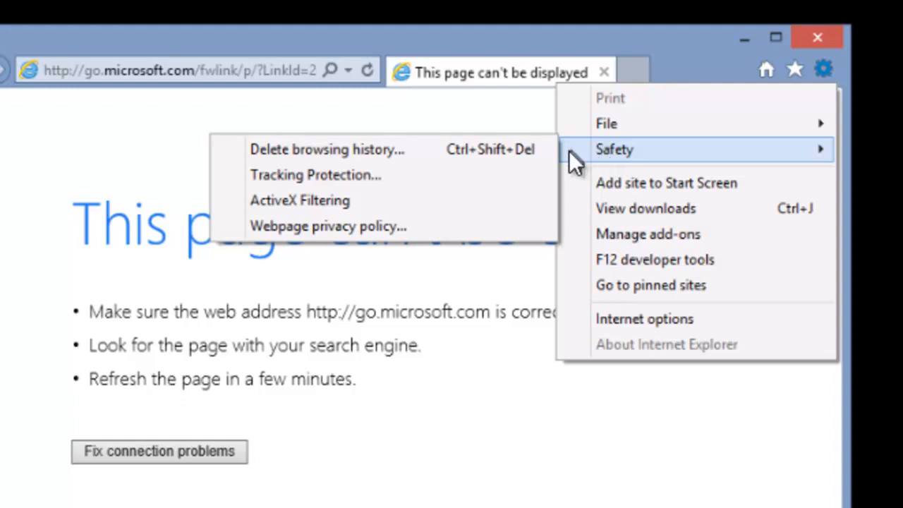
left_click(506, 149)
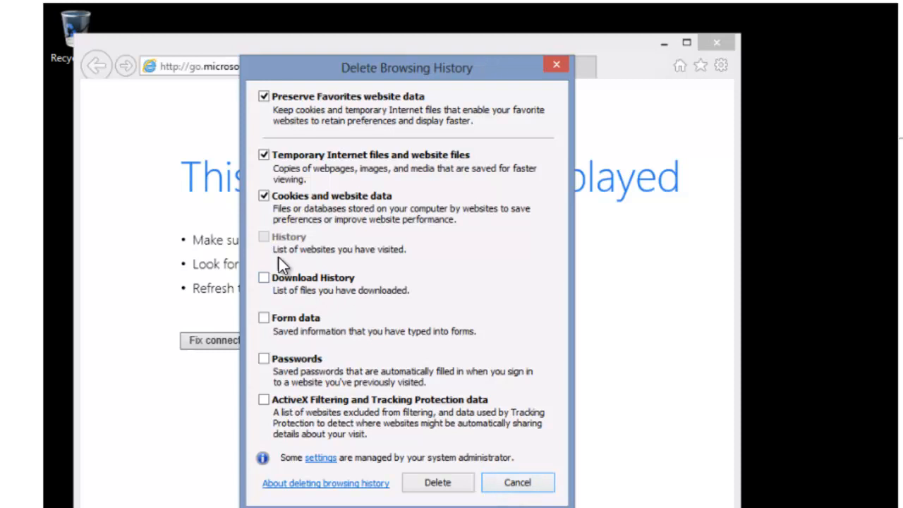
left_click(517, 482)
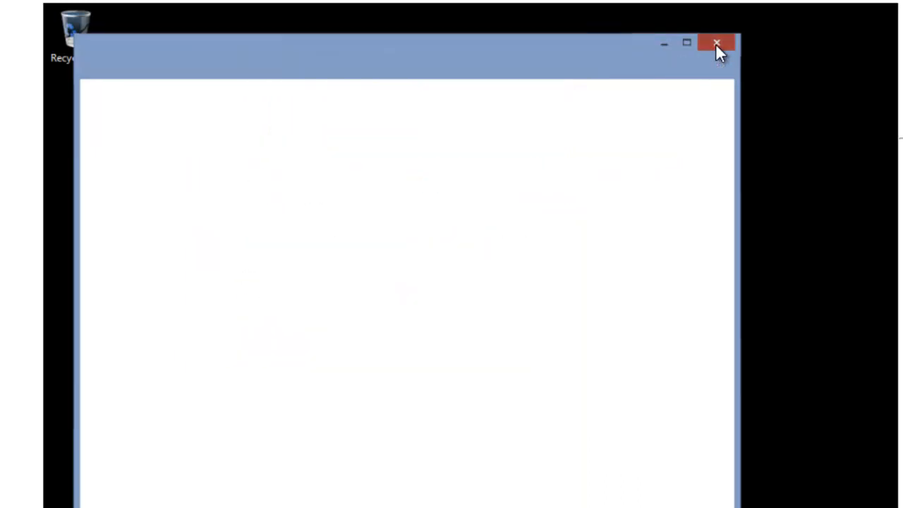
Close Internet Explorer and switch to the ADATUM\Administrator account, entering its password to sign in
left_click(717, 44)
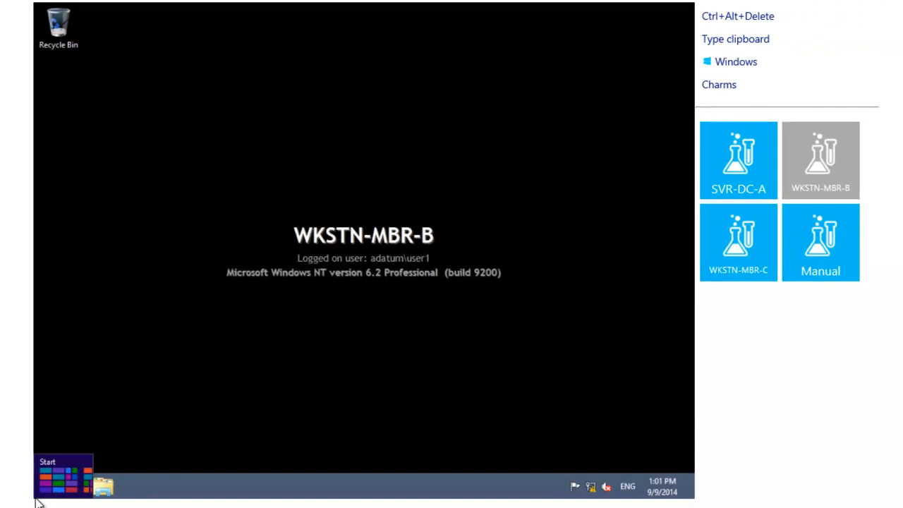
left_click(39, 503)
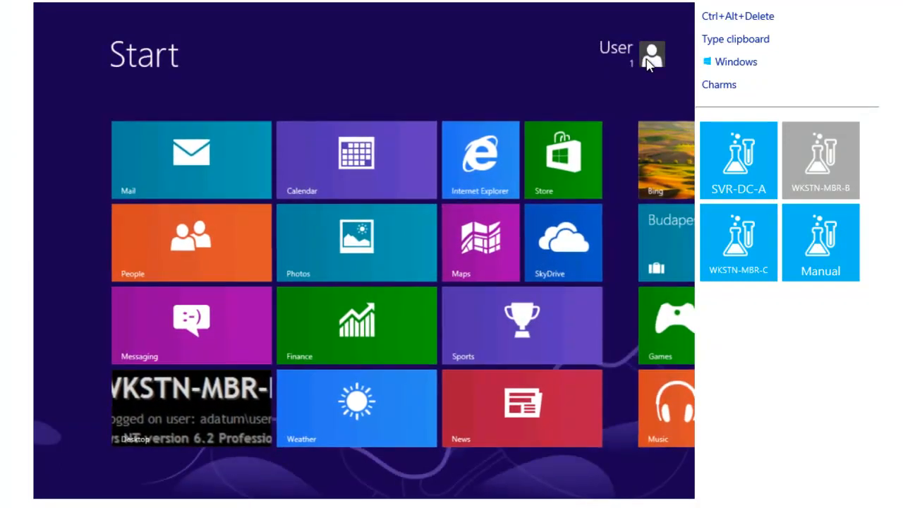
left_click(648, 62)
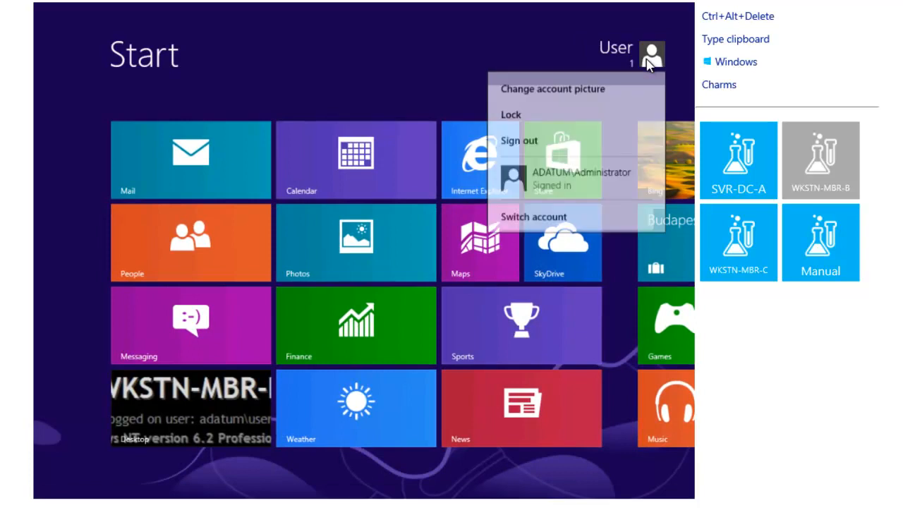
left_click(563, 180)
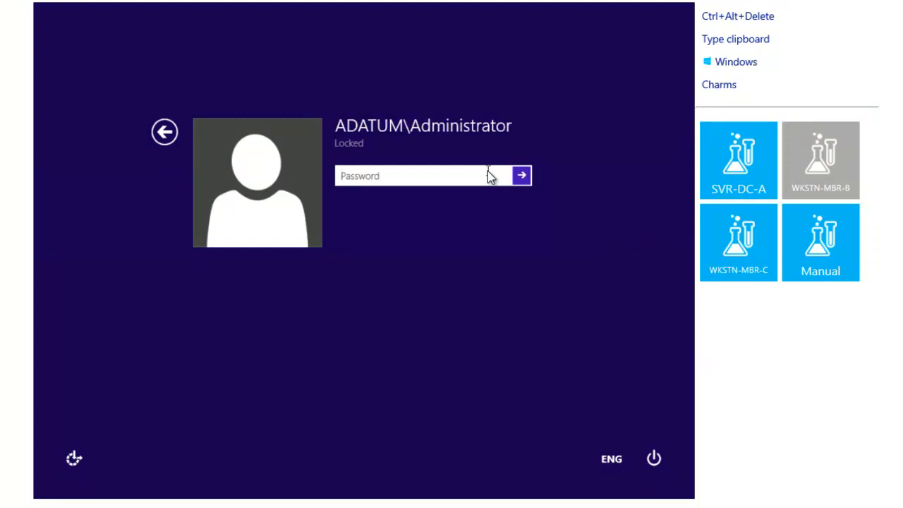
type("Pa$$w0rd")
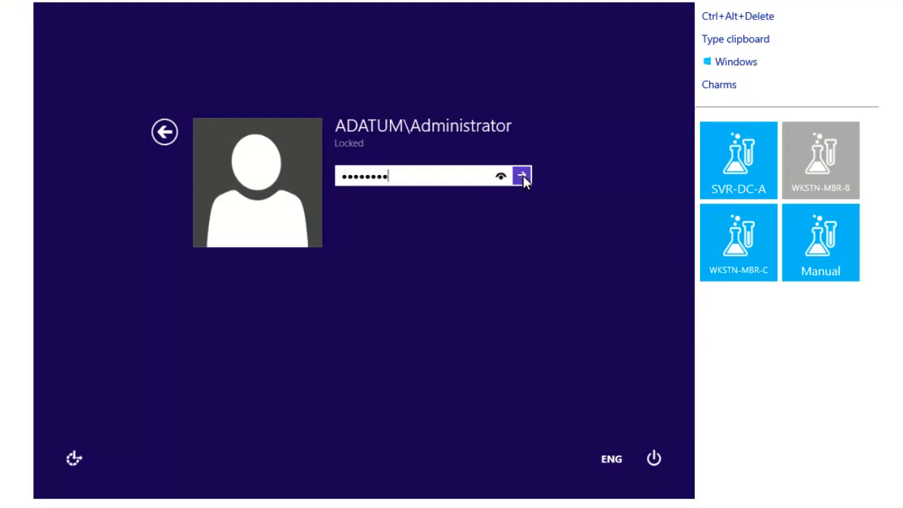
left_click(521, 175)
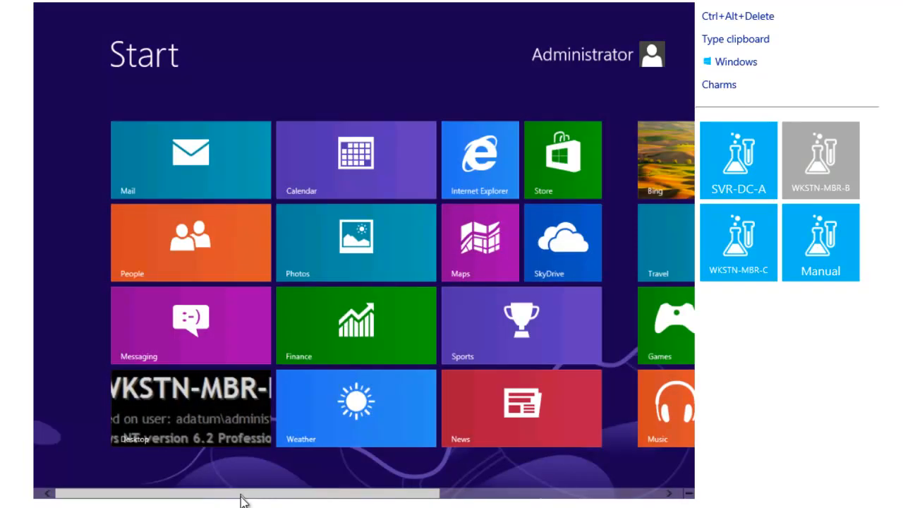
Return to the desktop and select the empty Group Policy Results node in Group Policy Management
left_click_drag(240, 501, 681, 497)
left_click(494, 155)
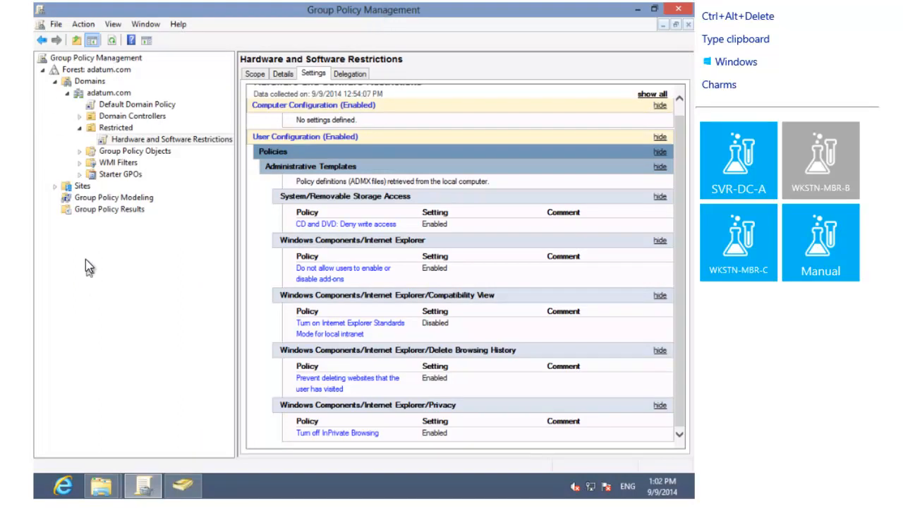
left_click(106, 212)
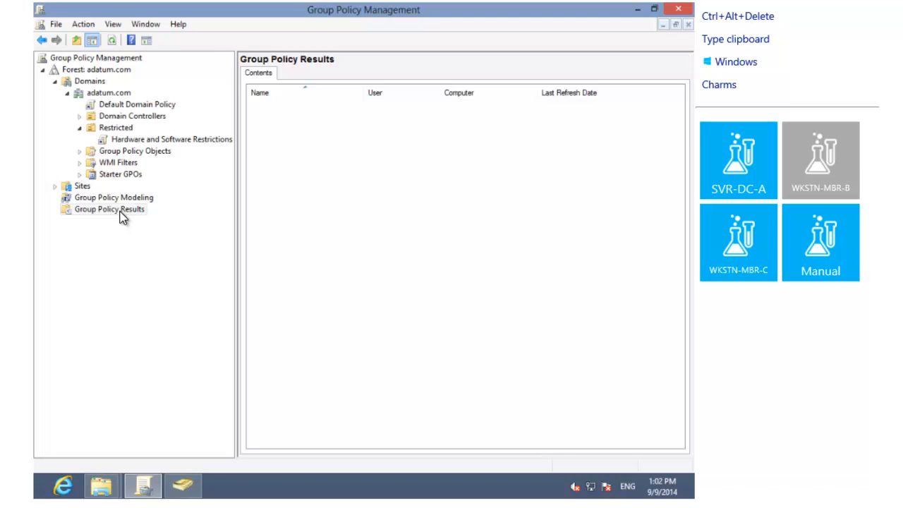
Run the Group Policy Results Wizard for user1 on this computer up to its summary page
right_click(120, 212)
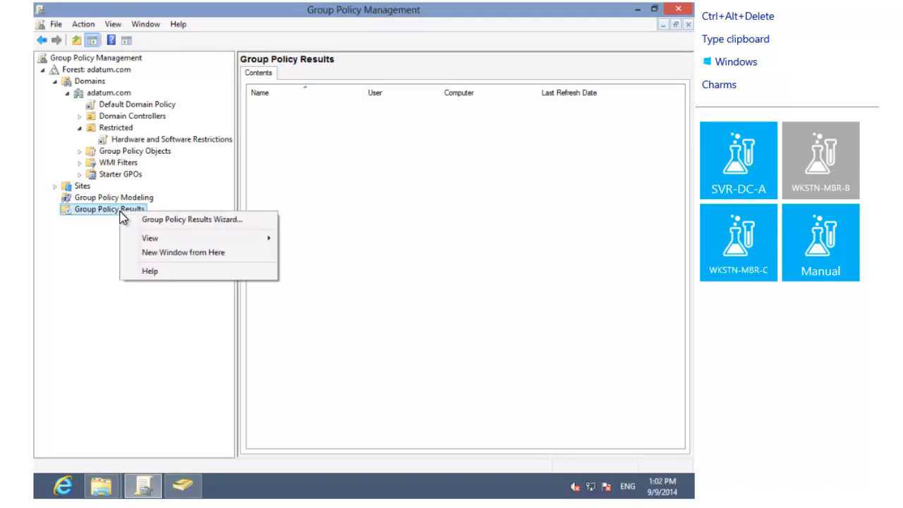
left_click(153, 223)
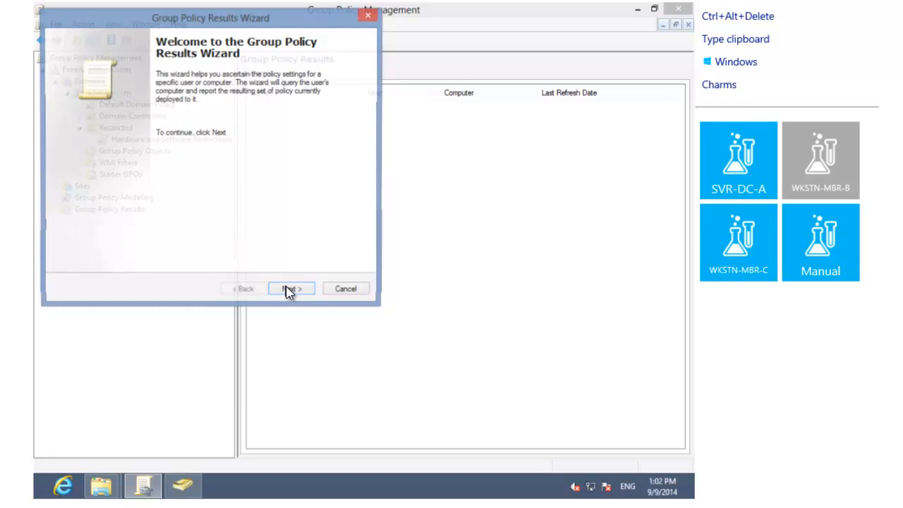
left_click(290, 290)
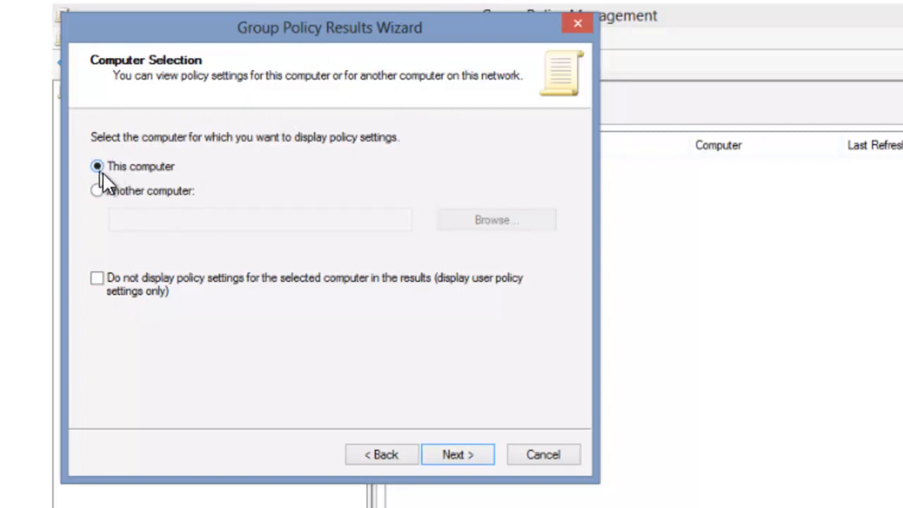
left_click(462, 465)
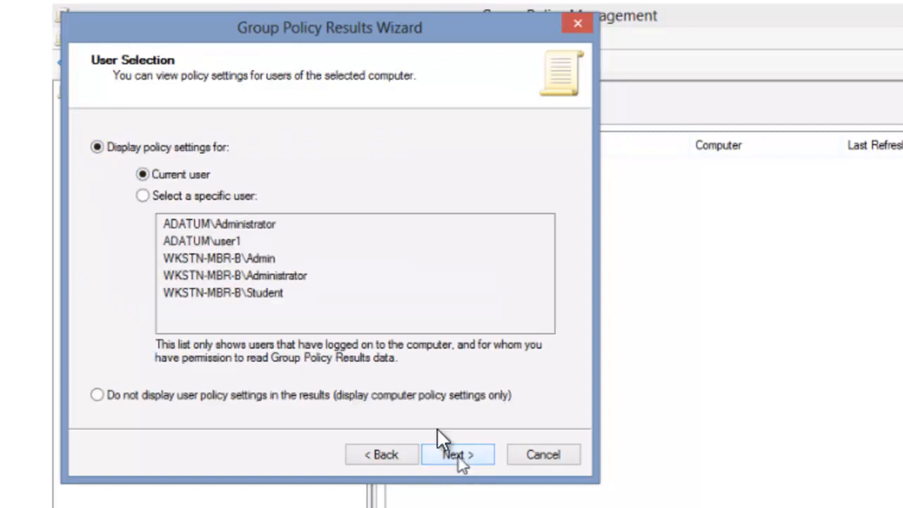
left_click(174, 195)
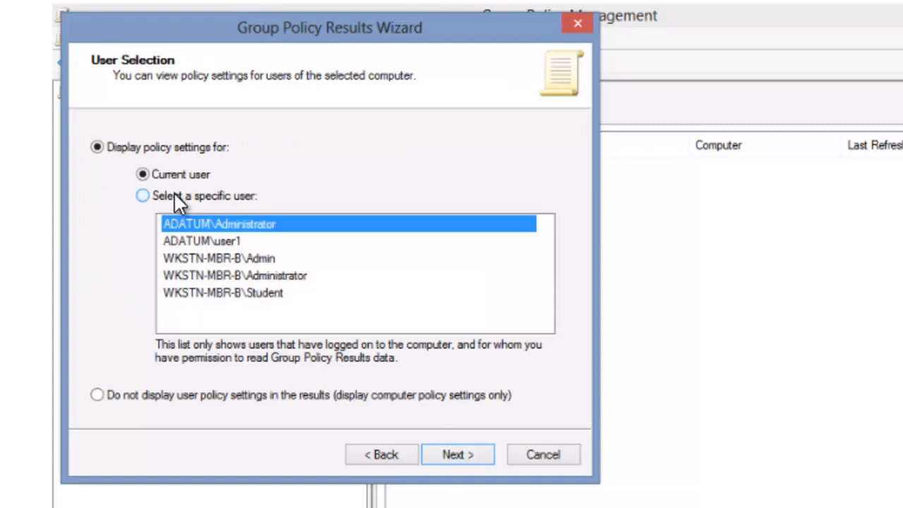
left_click(225, 244)
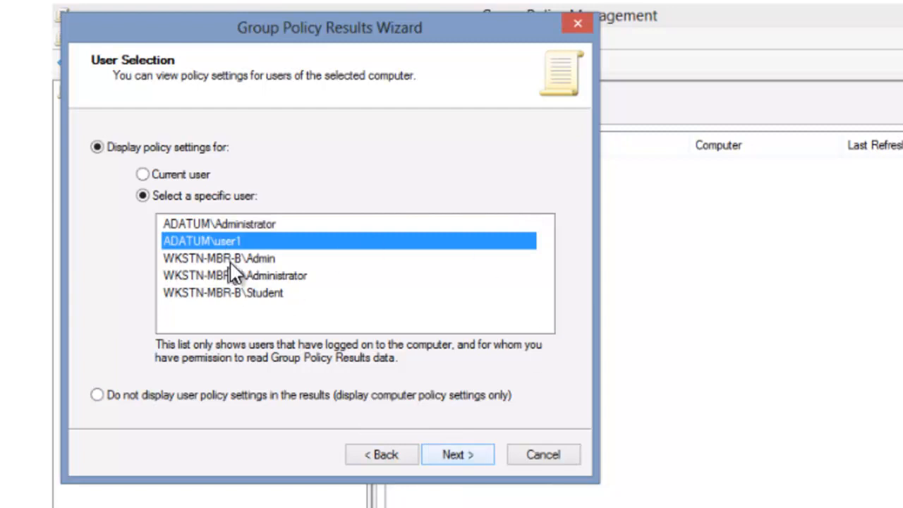
left_click(459, 456)
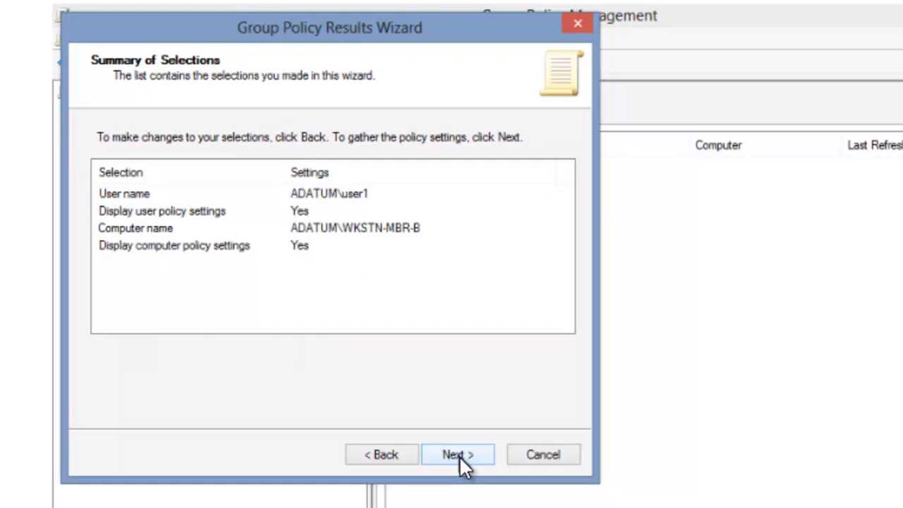
left_click(459, 456)
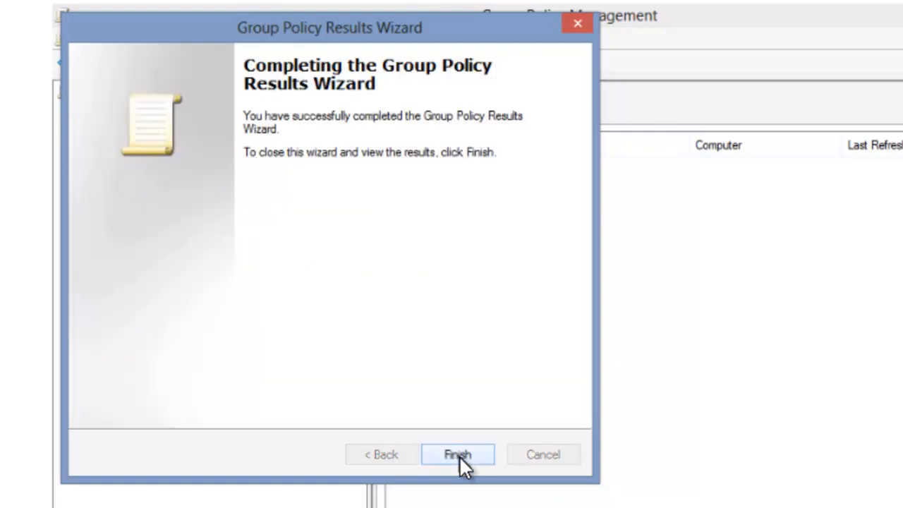
Finish the wizard and scroll the user1 report's Details view down to the user Settings section
left_click(459, 456)
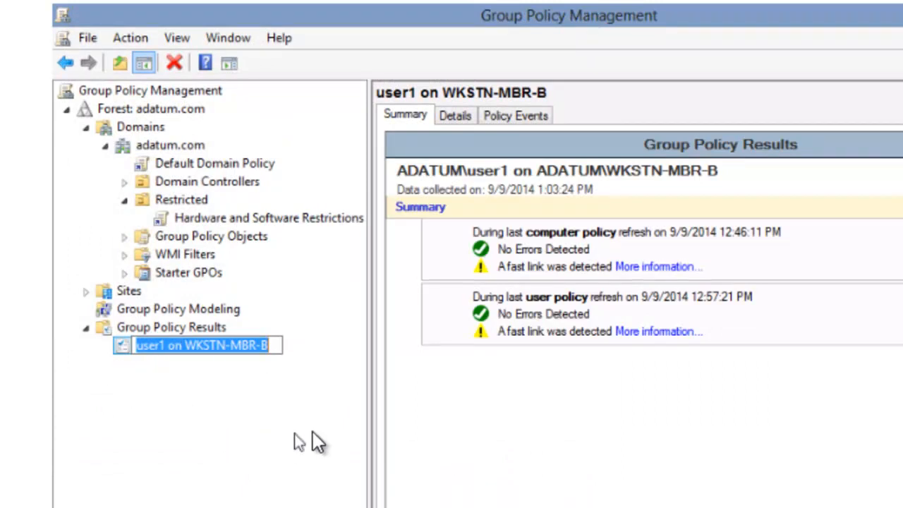
left_click(465, 115)
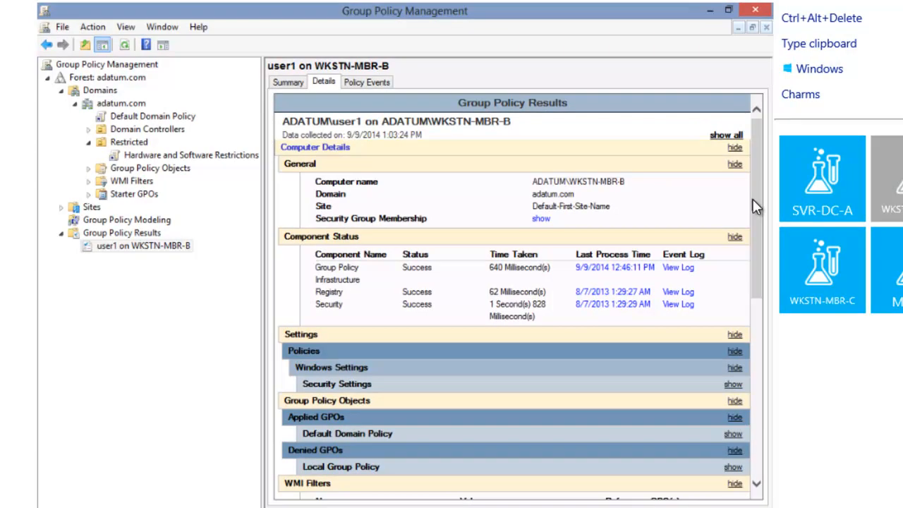
left_click_drag(757, 205, 748, 377)
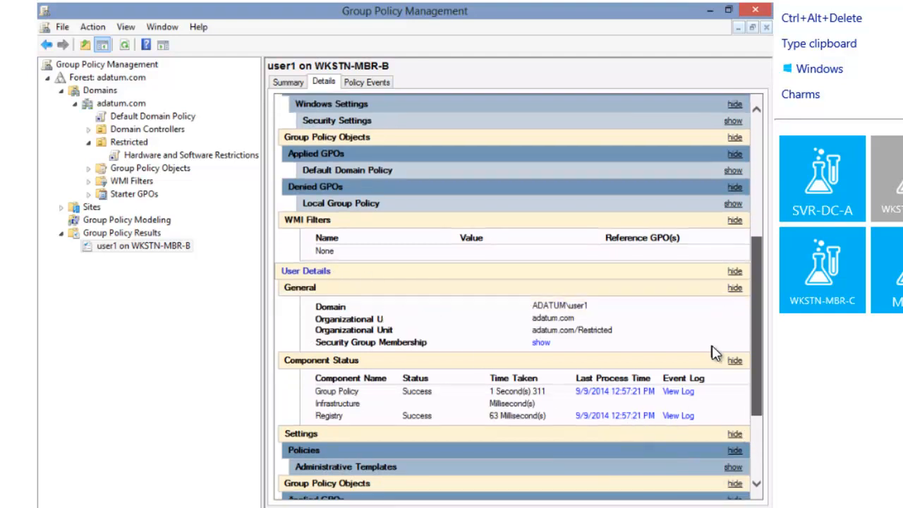
left_click_drag(758, 316, 752, 370)
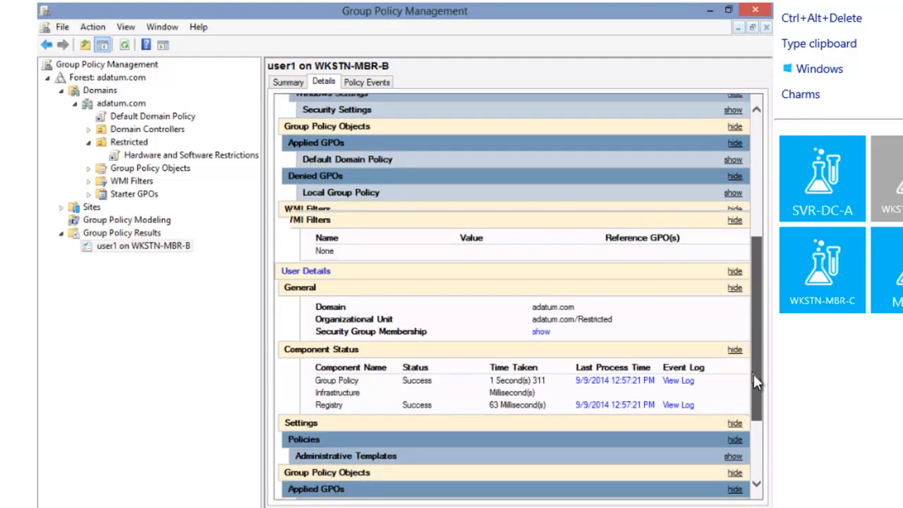
scroll(760, 470, "down", 1)
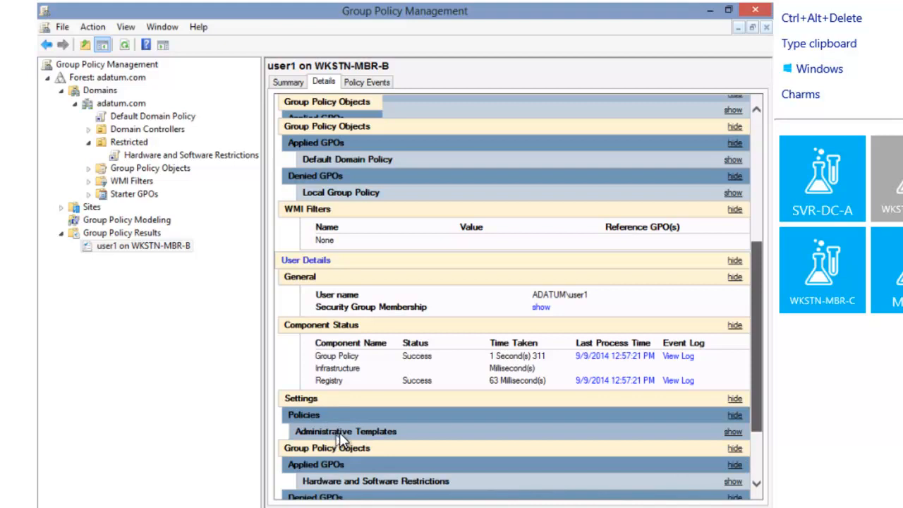
scroll(314, 418, "down", 1)
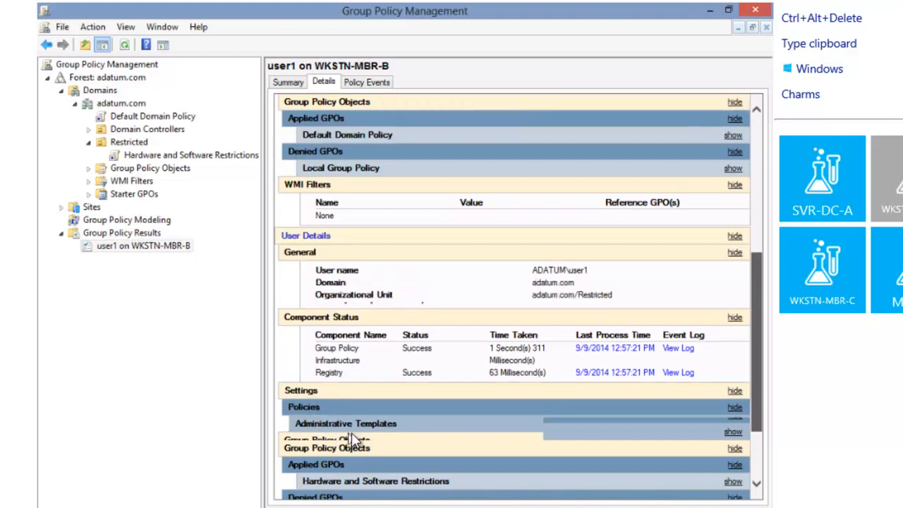
scroll(360, 421, "down", 1)
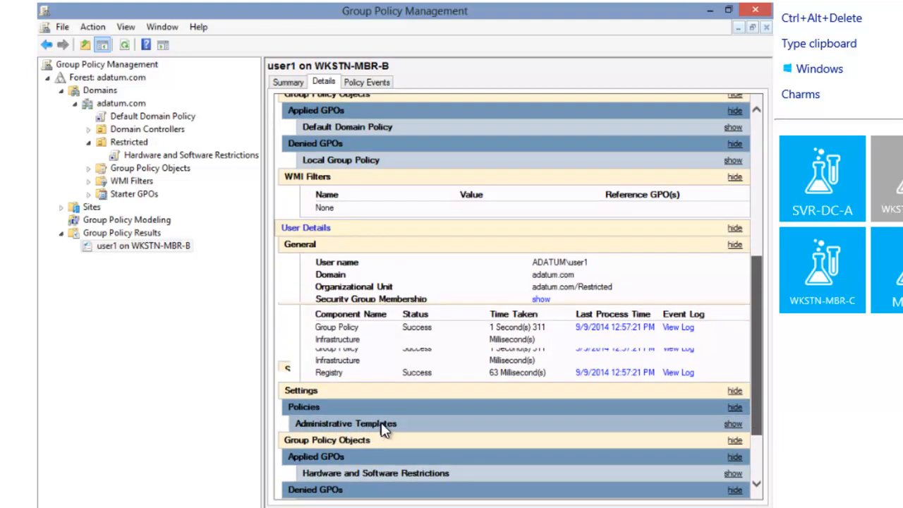
scroll(386, 412, "down", 2)
scroll(392, 417, "down", 3)
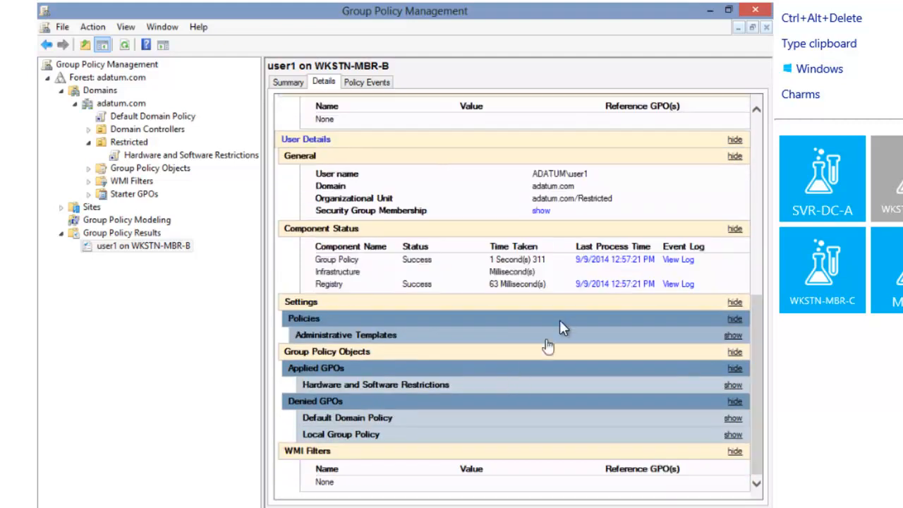
Expand Administrative Templates, then show Removable Storage, Internet Explorer, Delete Browsing History and Privacy policy details
left_click(731, 336)
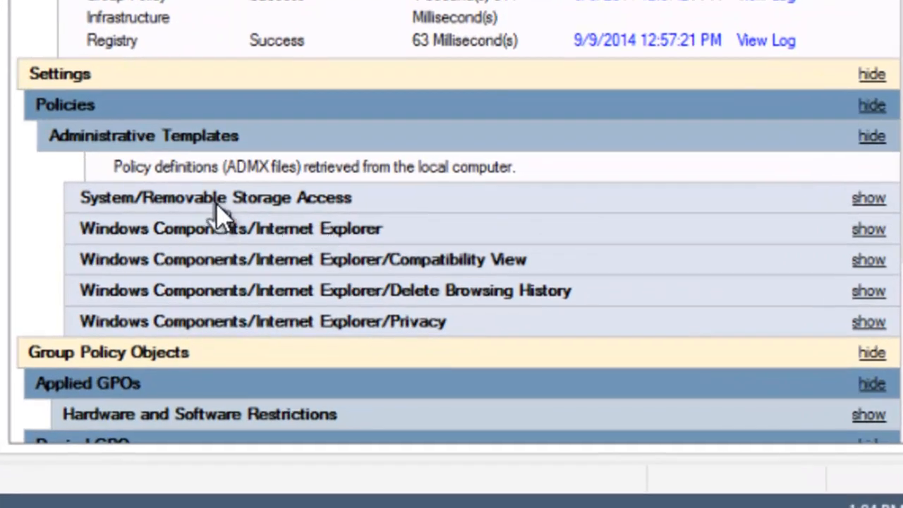
left_click(216, 205)
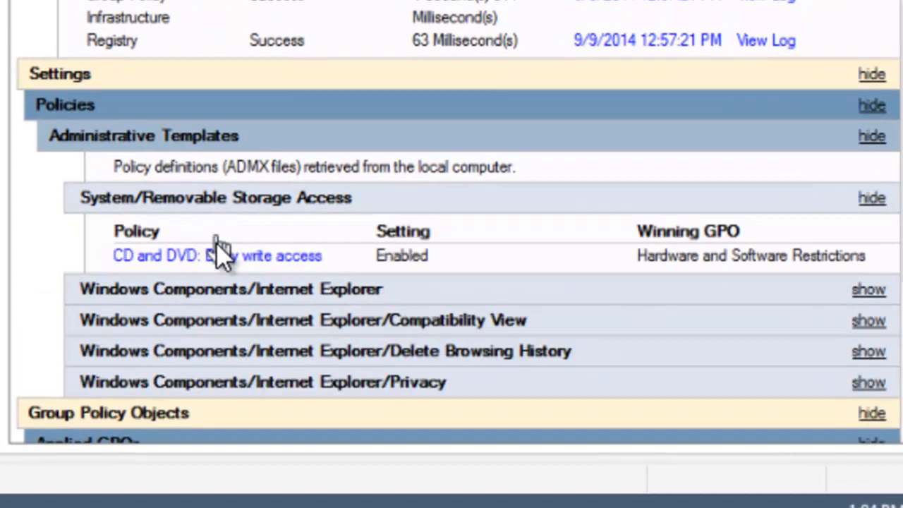
left_click(215, 289)
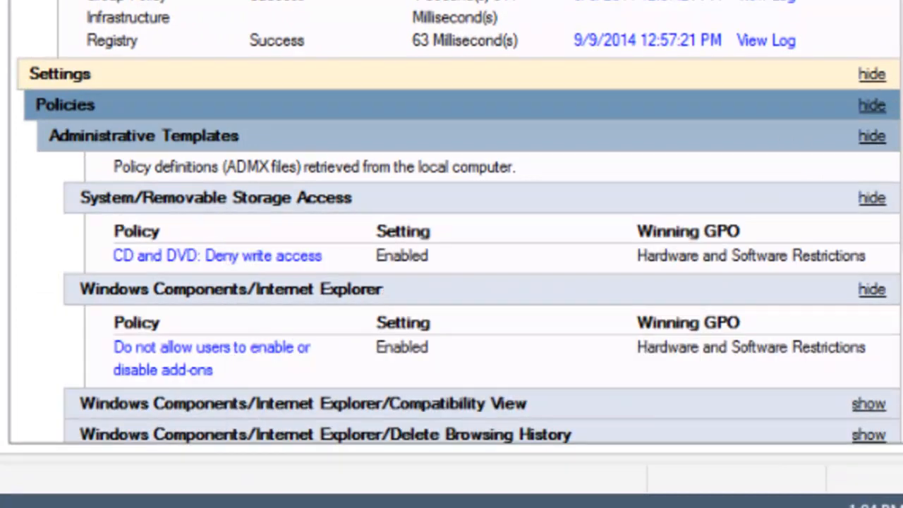
scroll(441, 130, "down", 5)
scroll(431, 119, "down", 2)
scroll(374, 7, "up", 1)
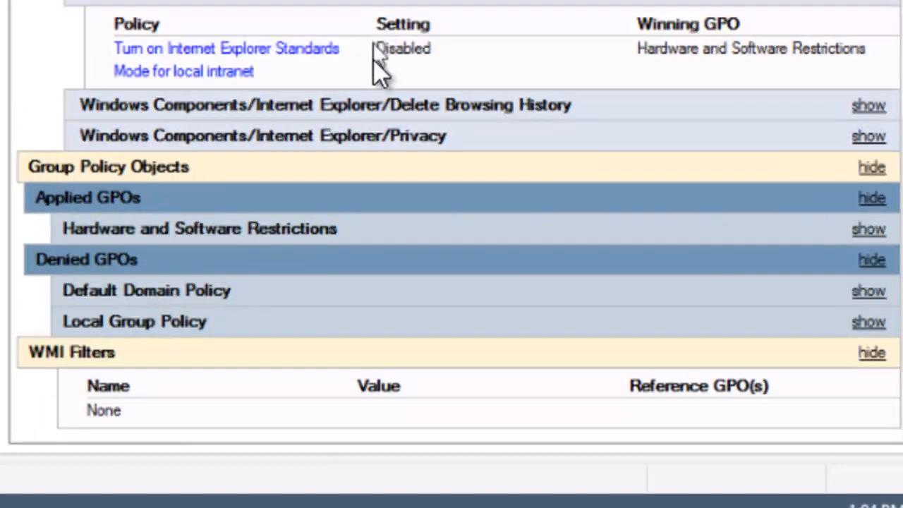
left_click(369, 117)
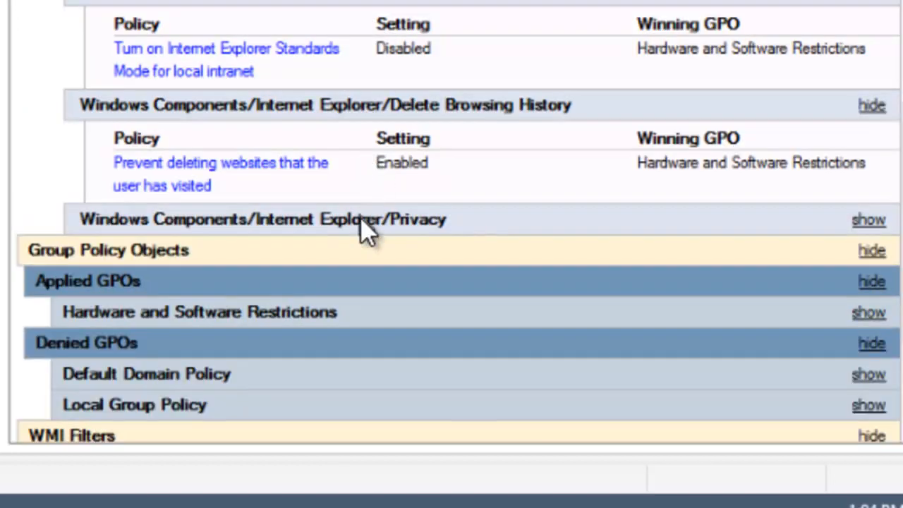
left_click(365, 222)
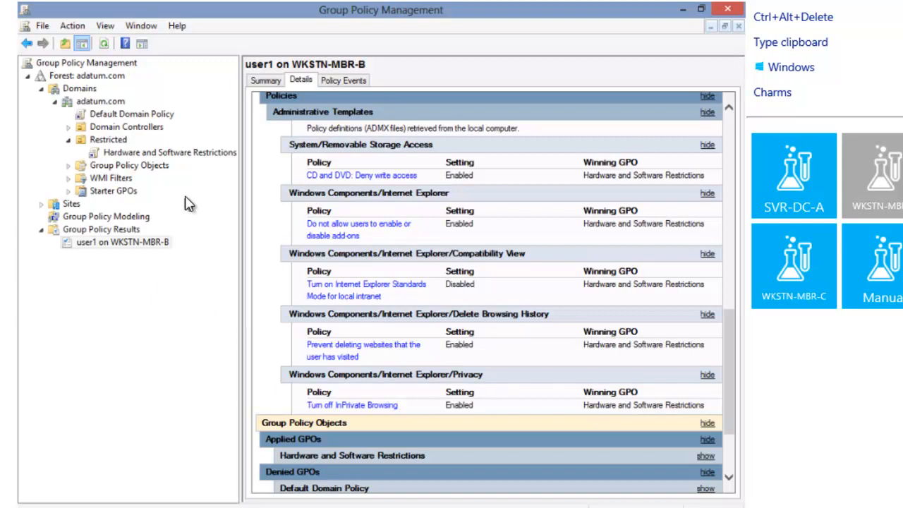
Open the Hardware and Software Restrictions GPO in Group Policy Management Editor
left_click(169, 153)
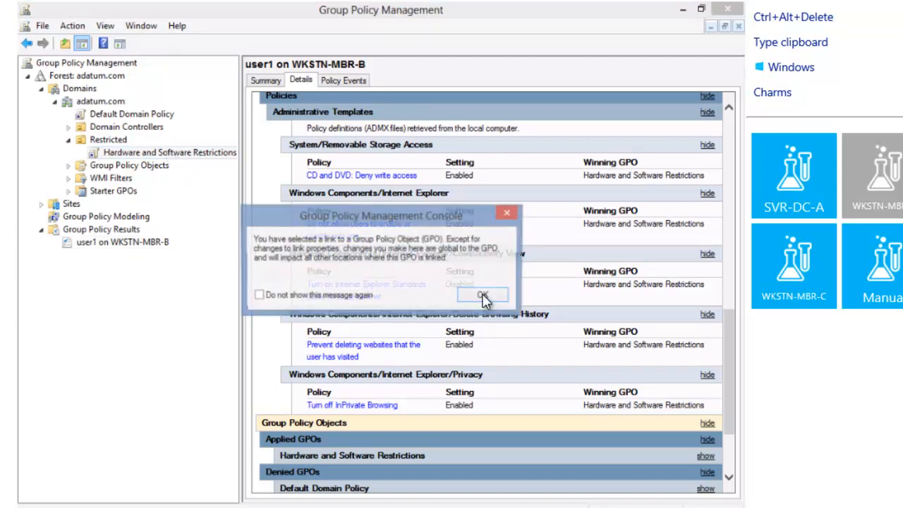
left_click(465, 293)
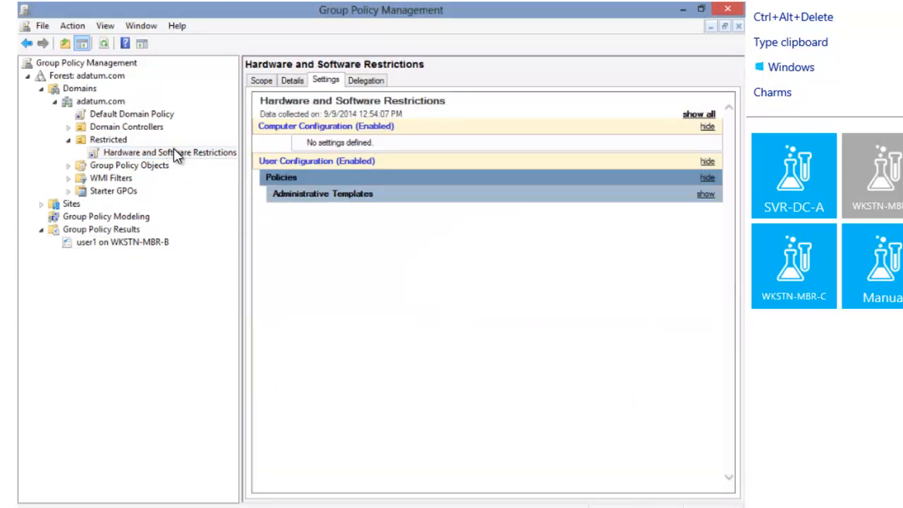
right_click(176, 157)
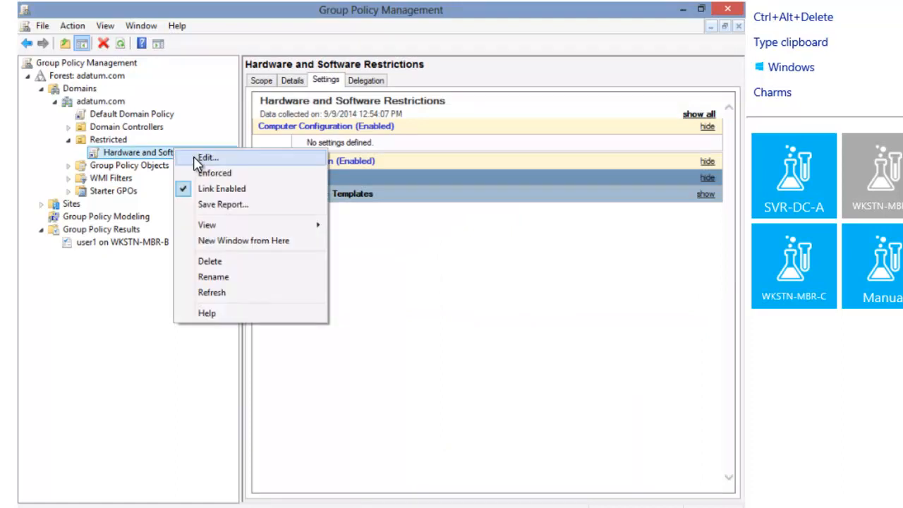
left_click(197, 161)
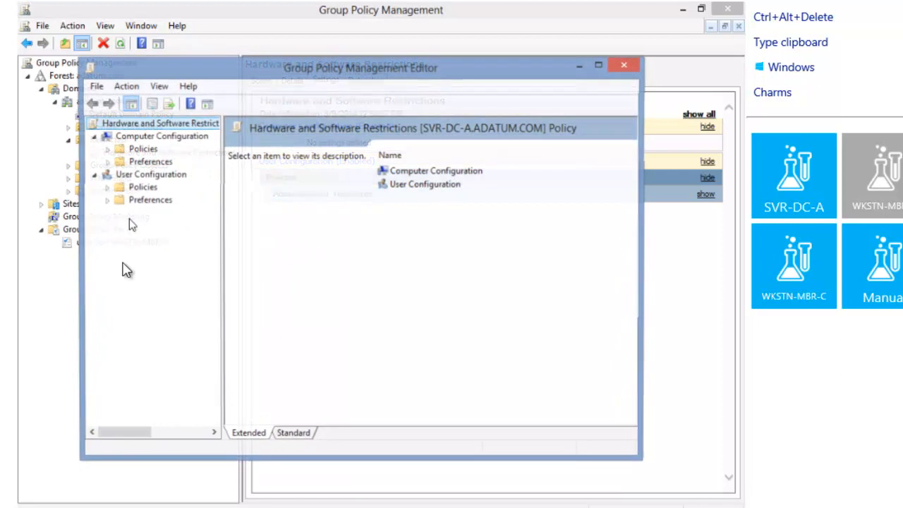
Navigate User Configuration Administrative Templates to Windows Components > Internet Explorer > Compatibility View
left_click(106, 188)
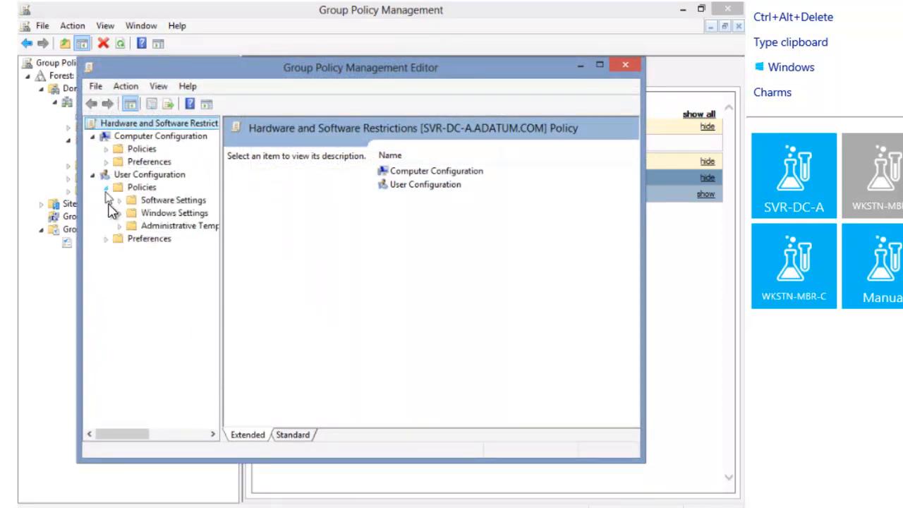
left_click(120, 226)
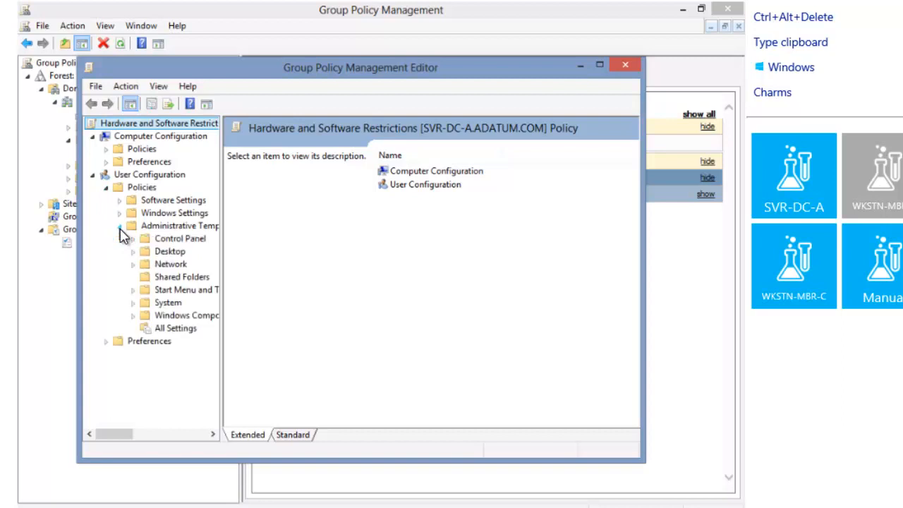
left_click(132, 316)
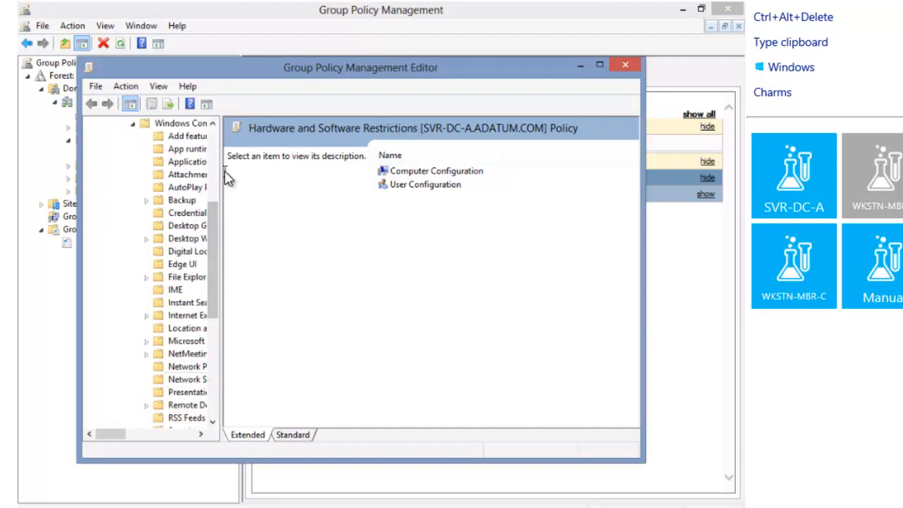
left_click_drag(223, 175, 283, 176)
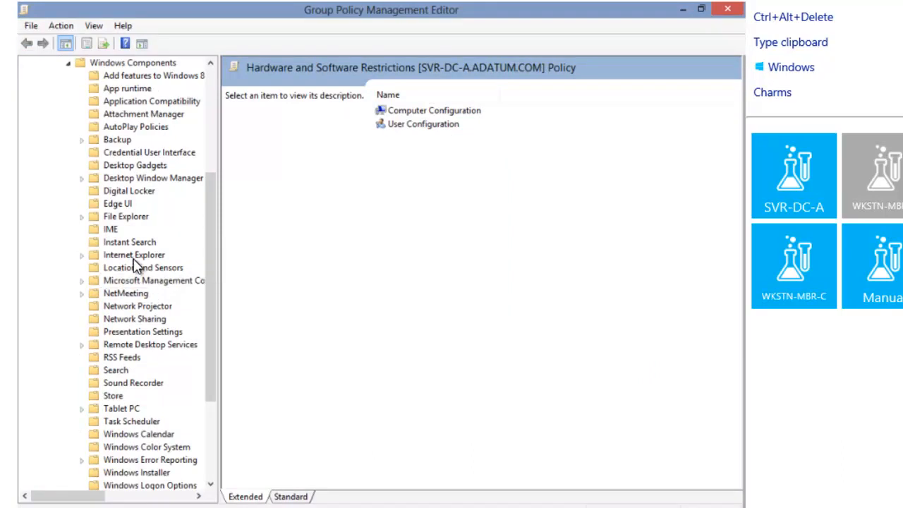
left_click(133, 256)
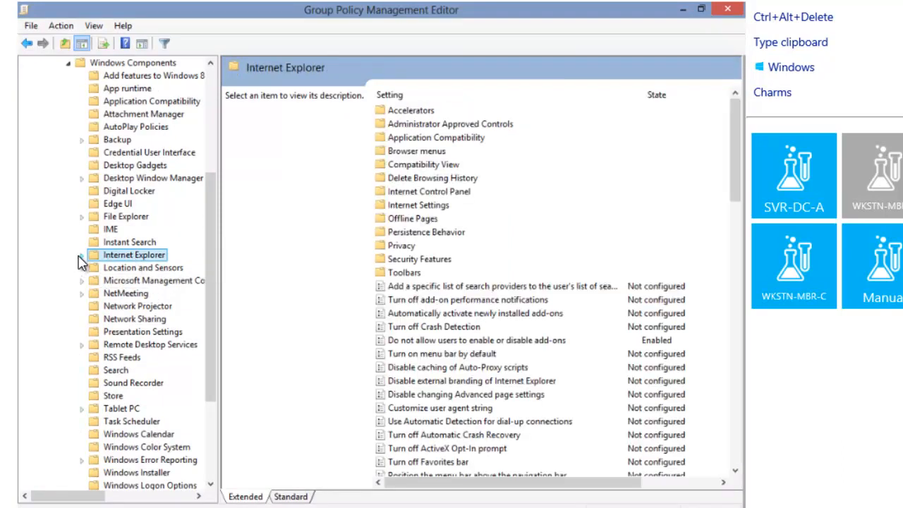
left_click(80, 257)
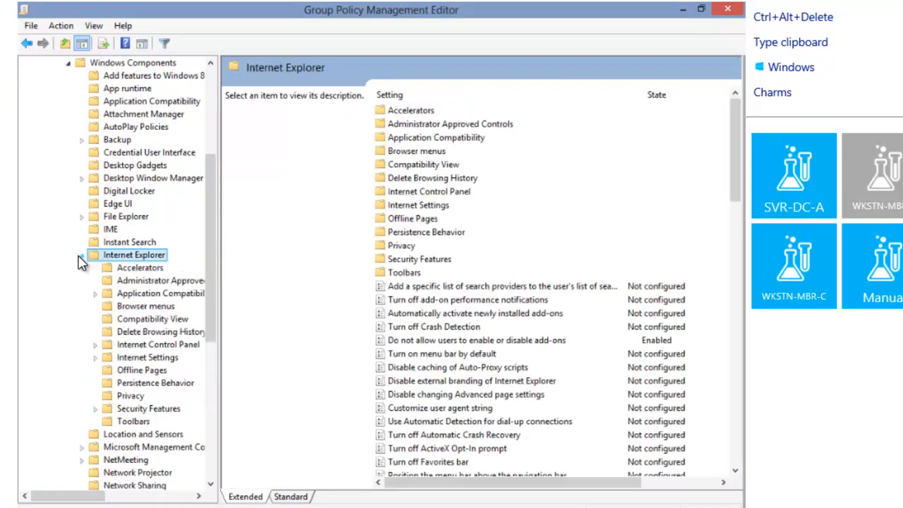
left_click(149, 320)
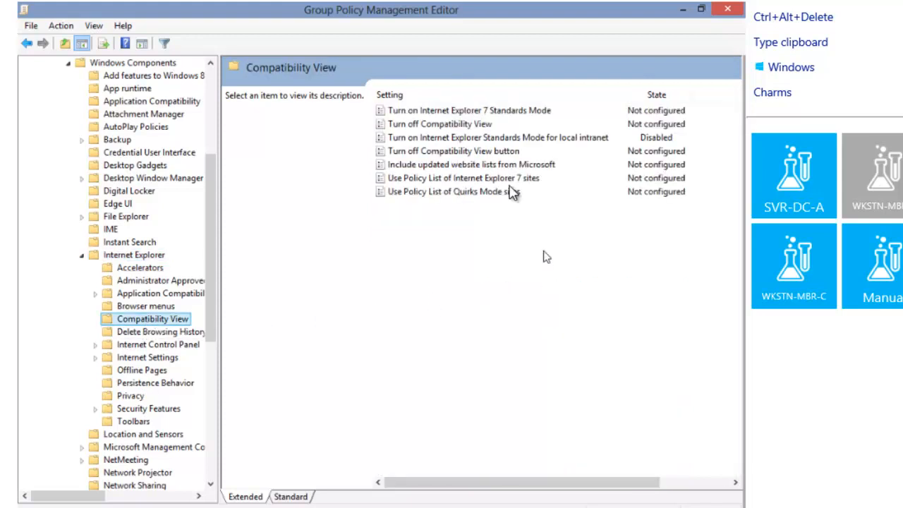
Set 'Turn on Internet Explorer 7 Standards Mode' to Disabled and apply it
double_click(498, 112)
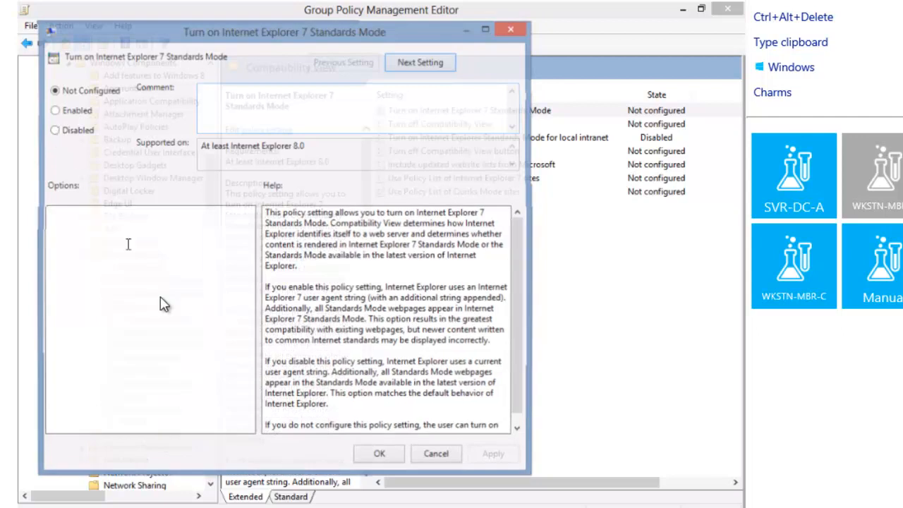
left_click(53, 130)
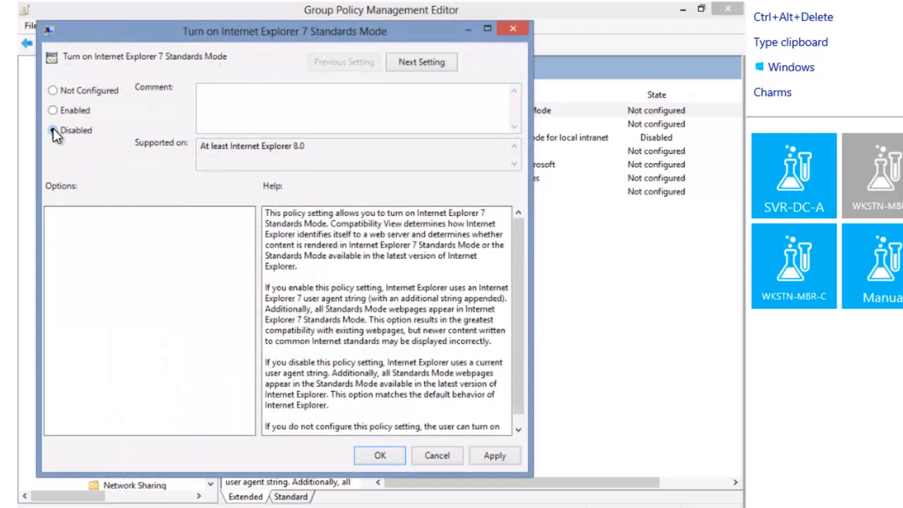
left_click(487, 456)
left_click(381, 456)
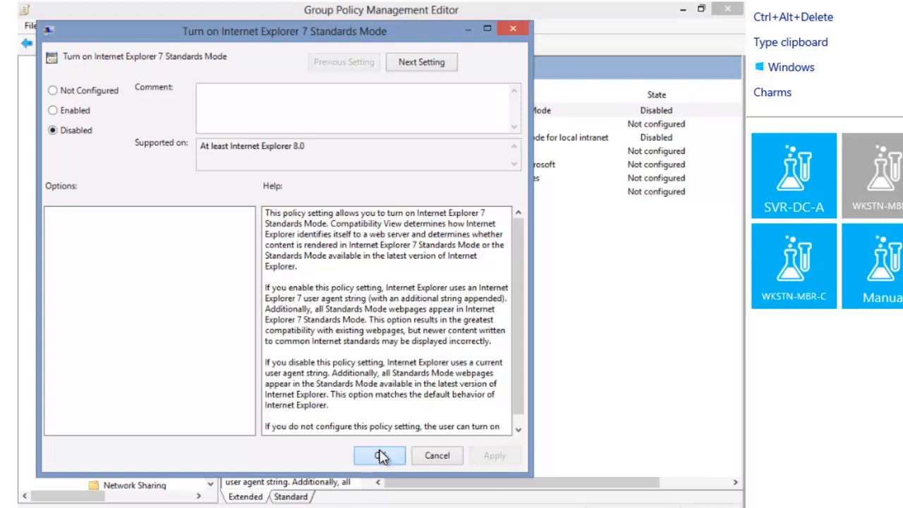